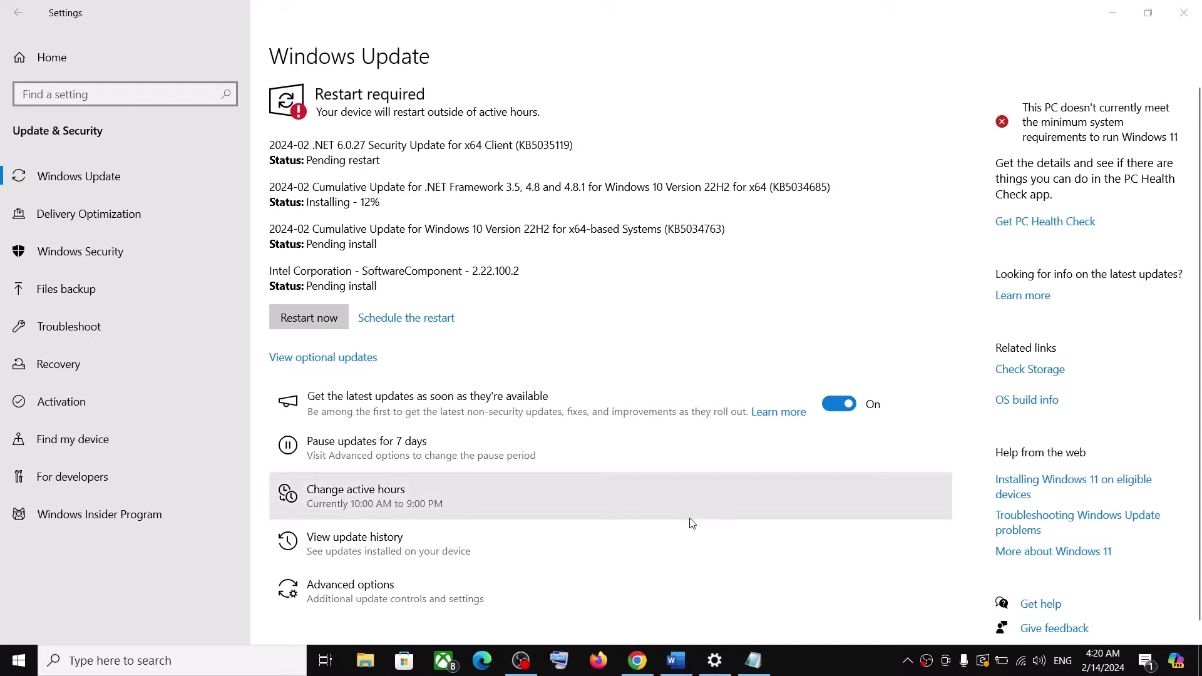
- Bring the Word note holding the YouTube link for error 0x80070643 to the front
click(682, 663)
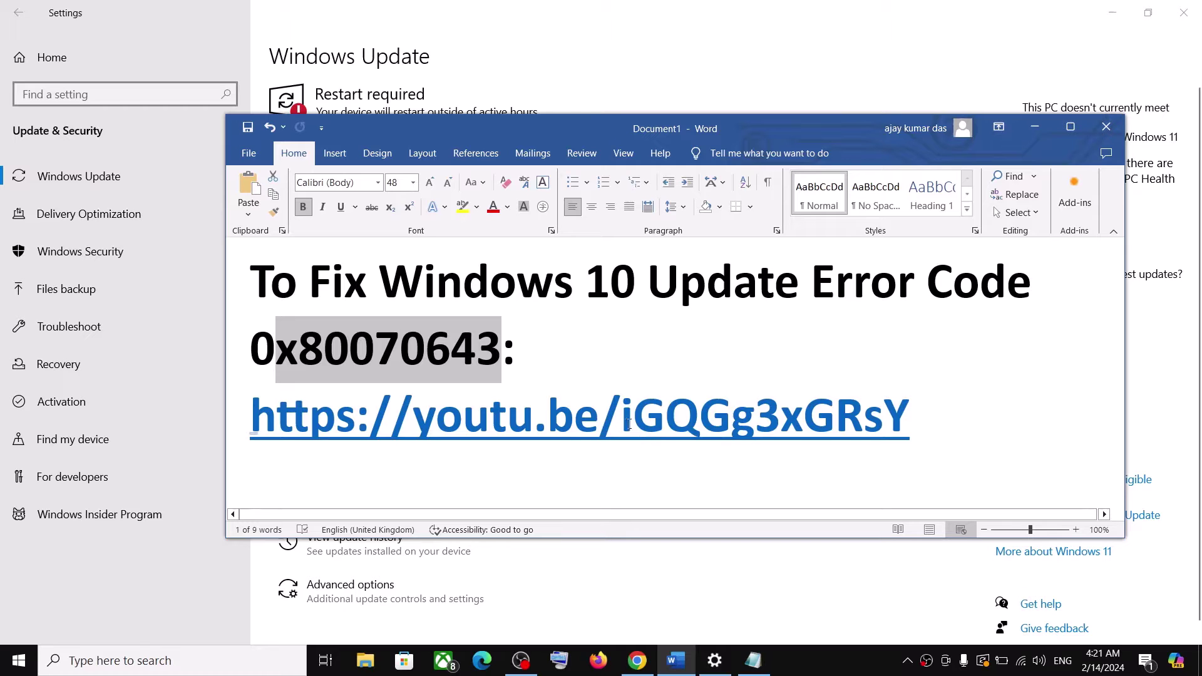
- View the YouTube results for the 0x80070643 fix video, then return to the desktop
click(634, 666)
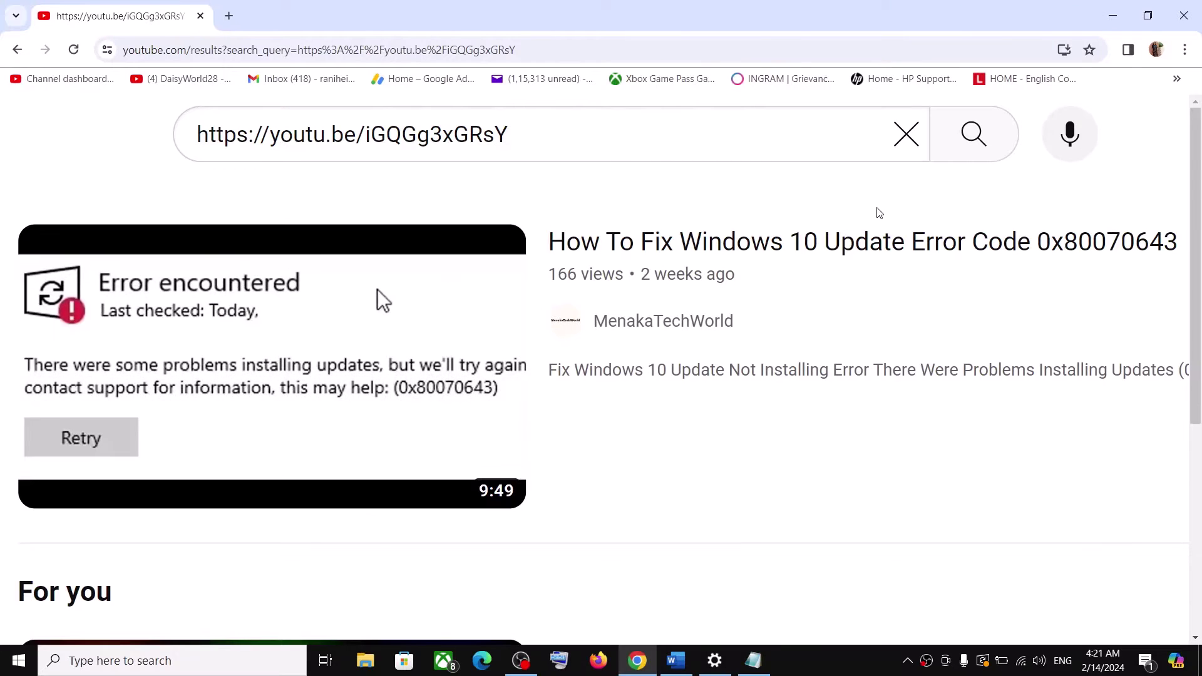
mouse_move(1050, 261)
click(824, 671)
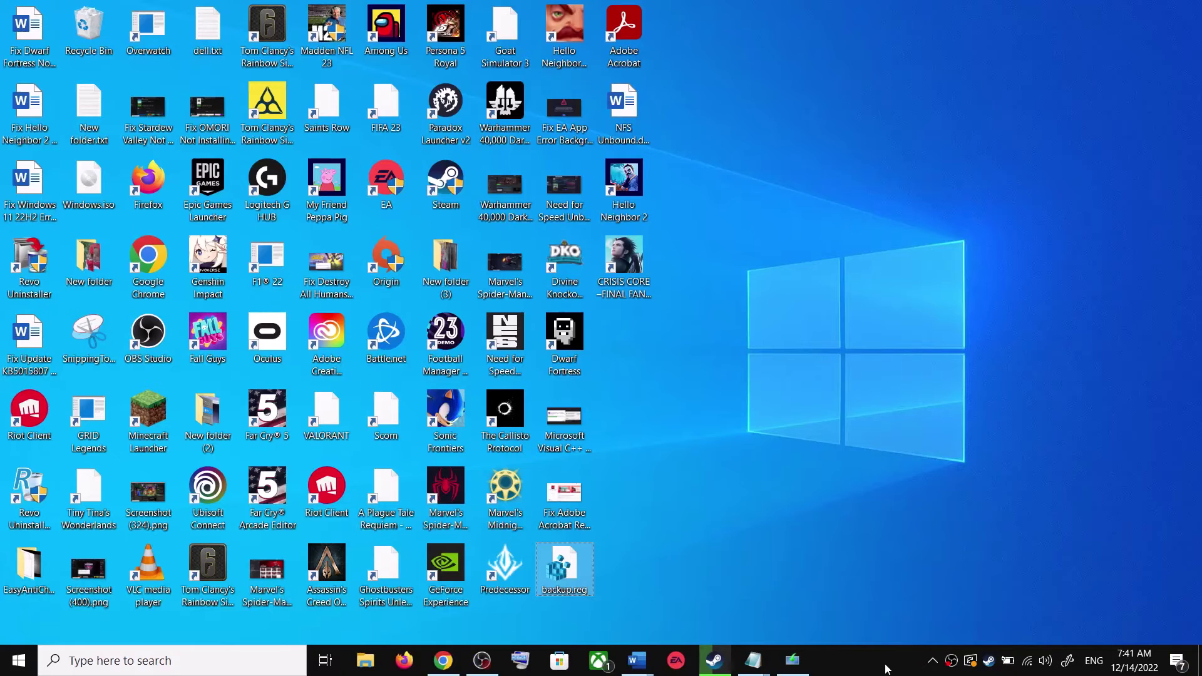
- Show the Fix Update KB5015807 guide at Step 1 and open Windows Settings with Win+I
click(717, 588)
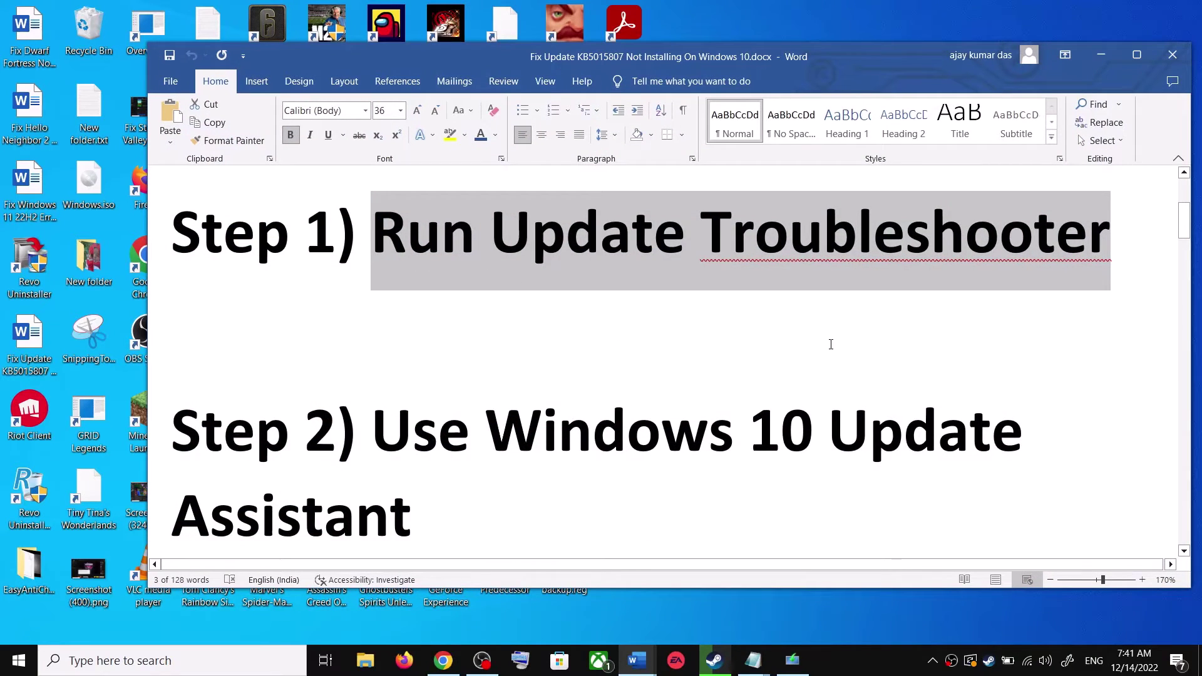
key(super+i)
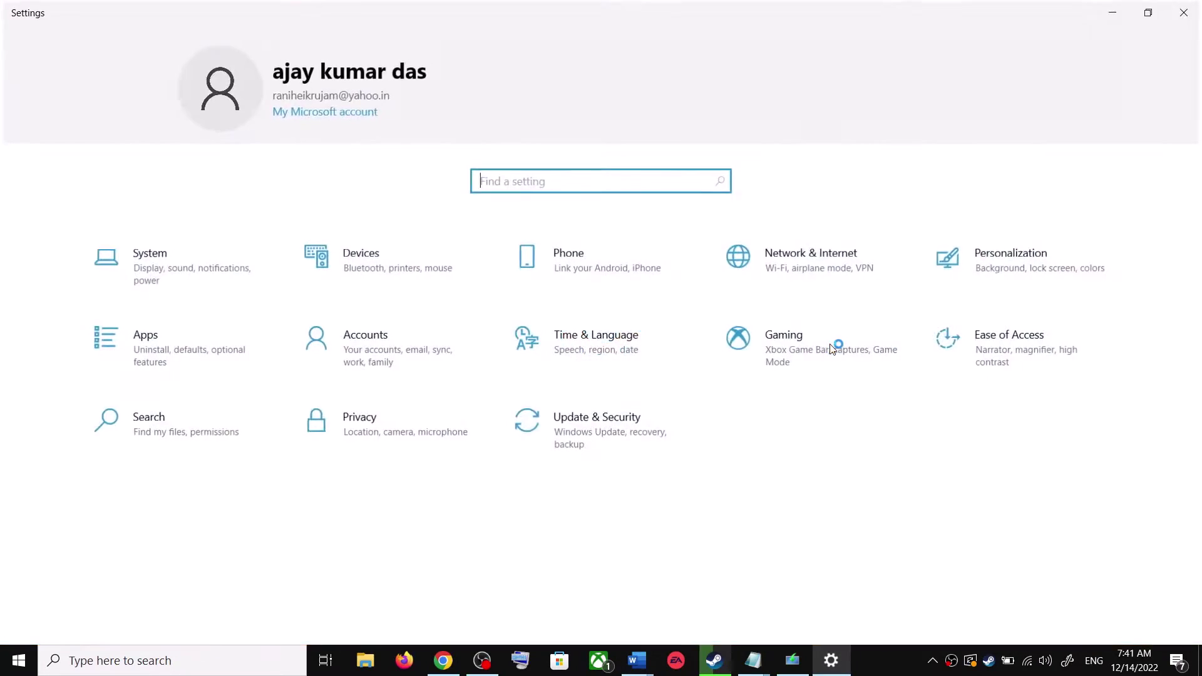
- Expand the Windows Update entry under Update & Security's additional troubleshooters
click(610, 435)
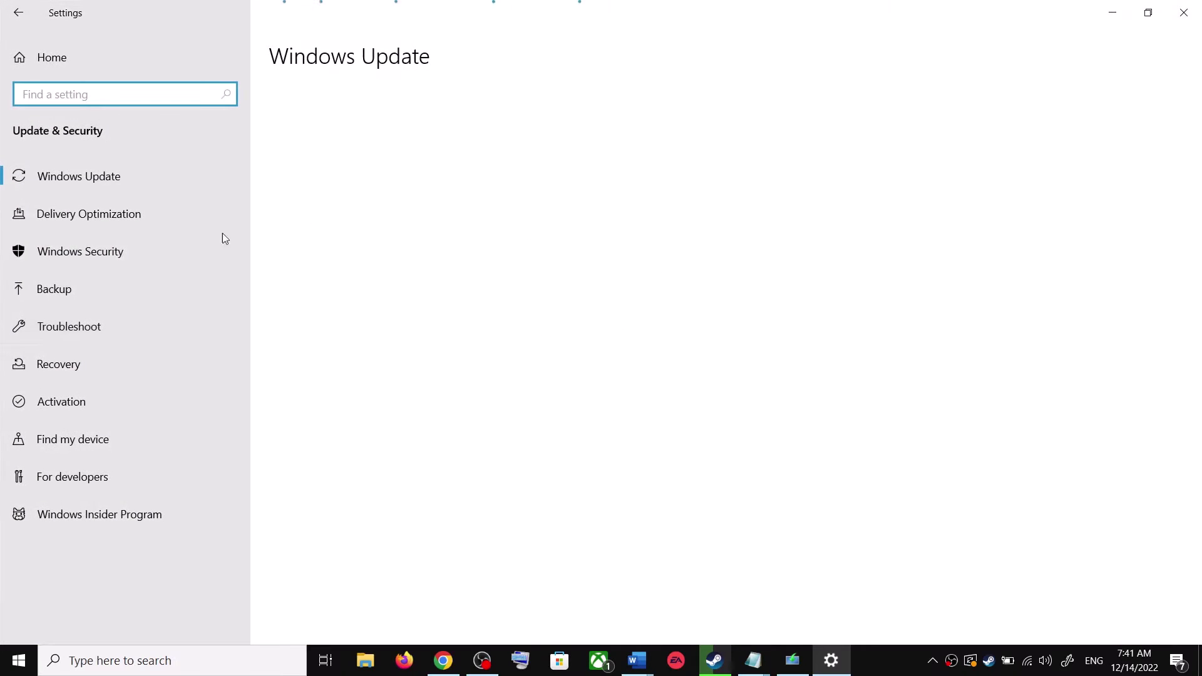
click(96, 327)
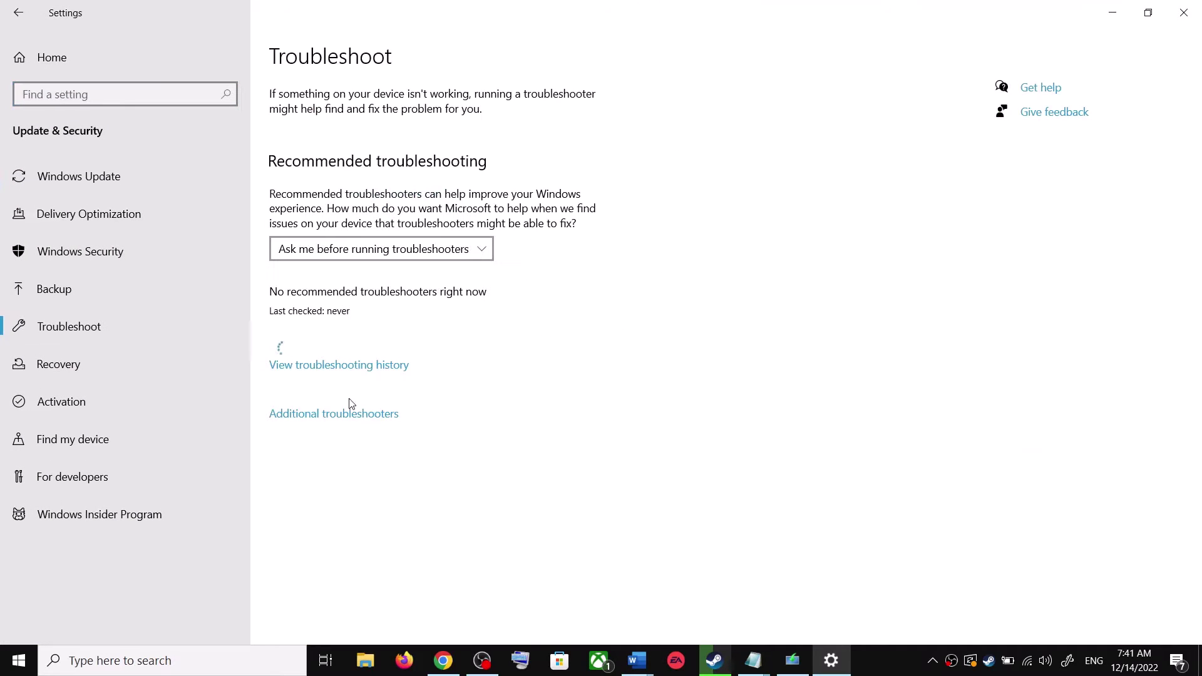
click(352, 417)
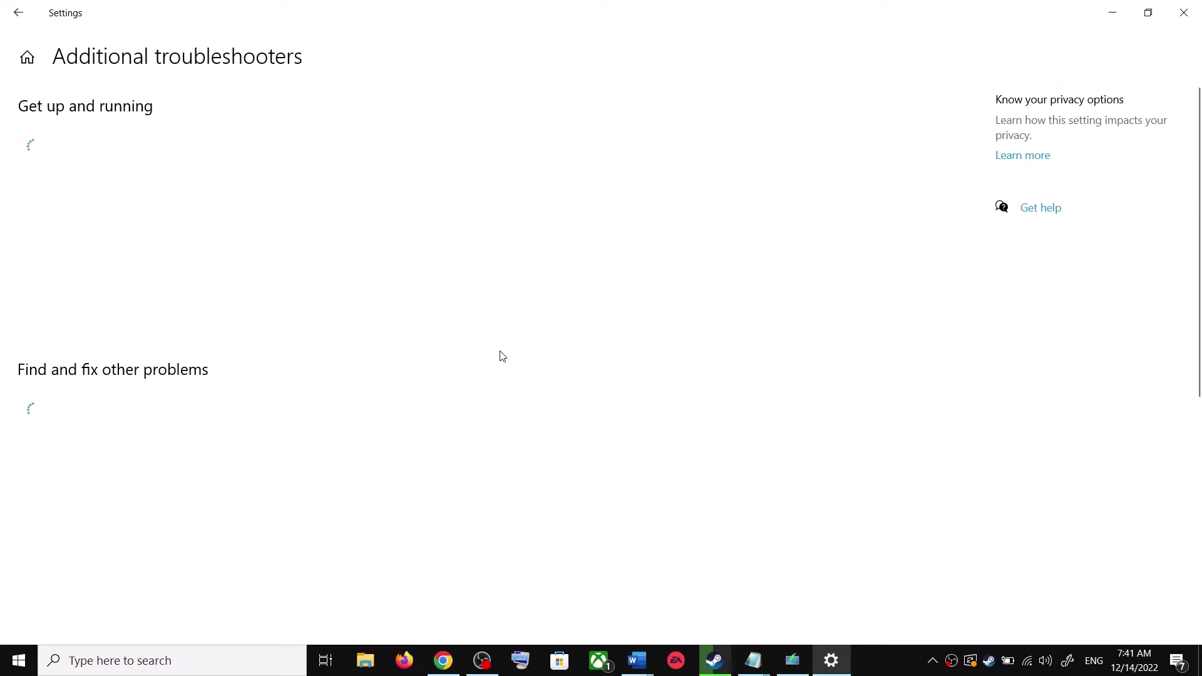
click(148, 317)
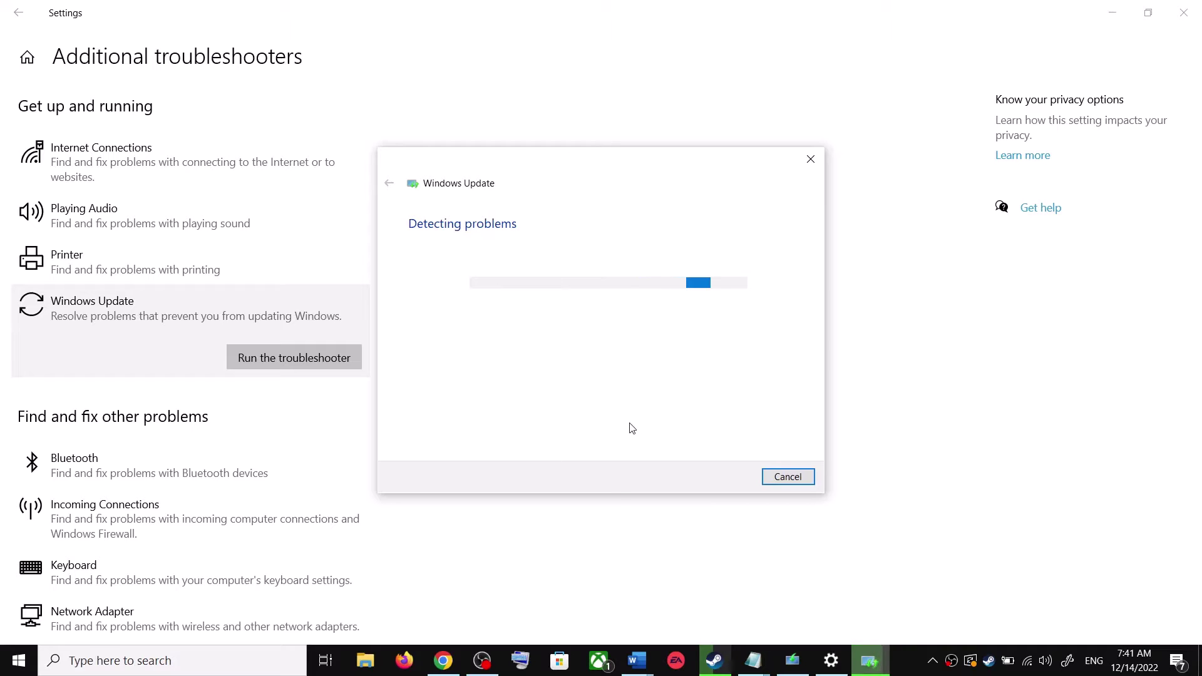
- Check the Start menu's power options, close it without shutting down, and return to the troubleshooters
click(11, 672)
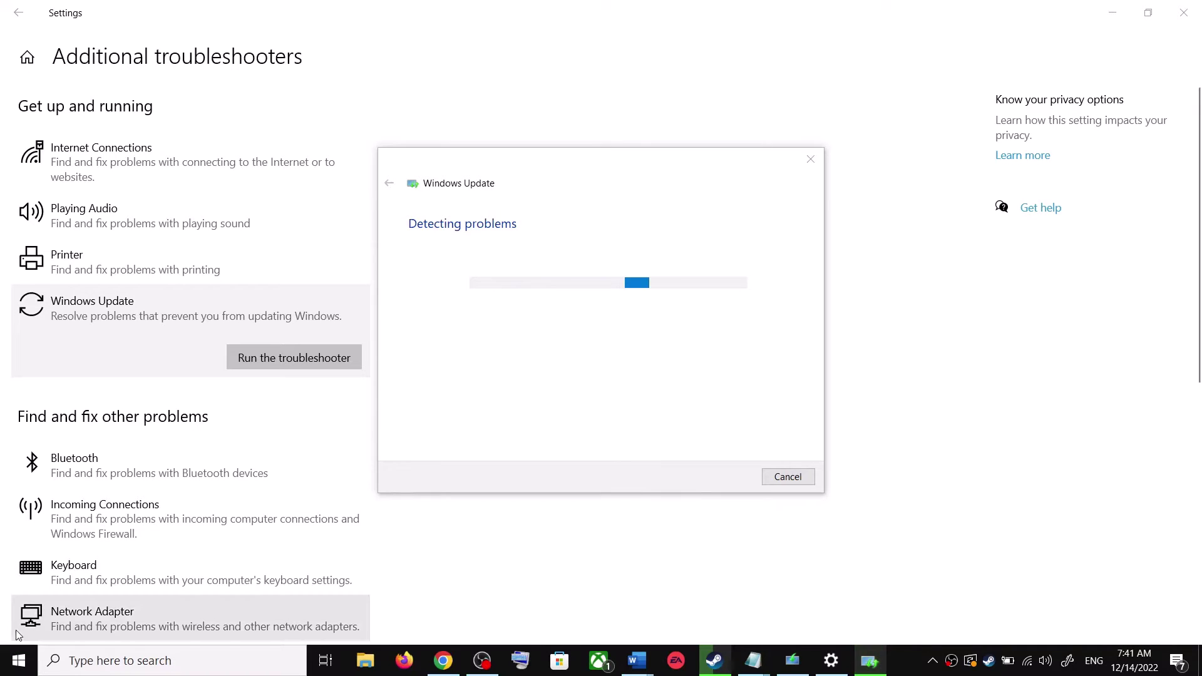
click(14, 662)
click(25, 626)
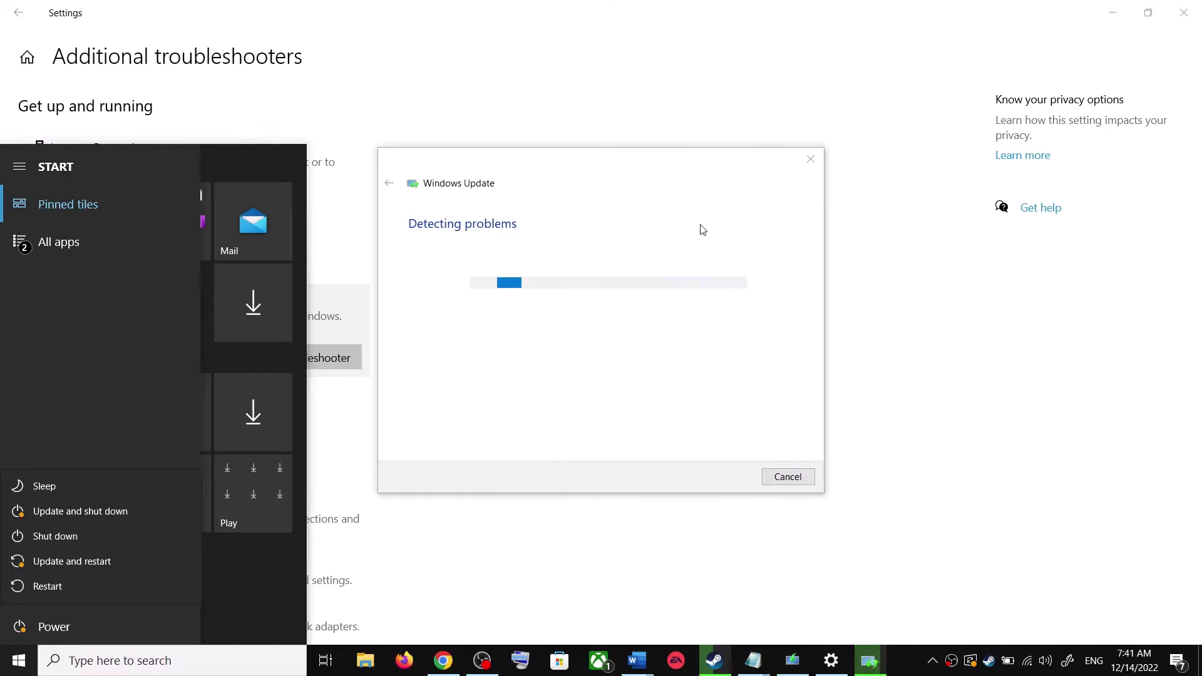
click(741, 245)
click(923, 268)
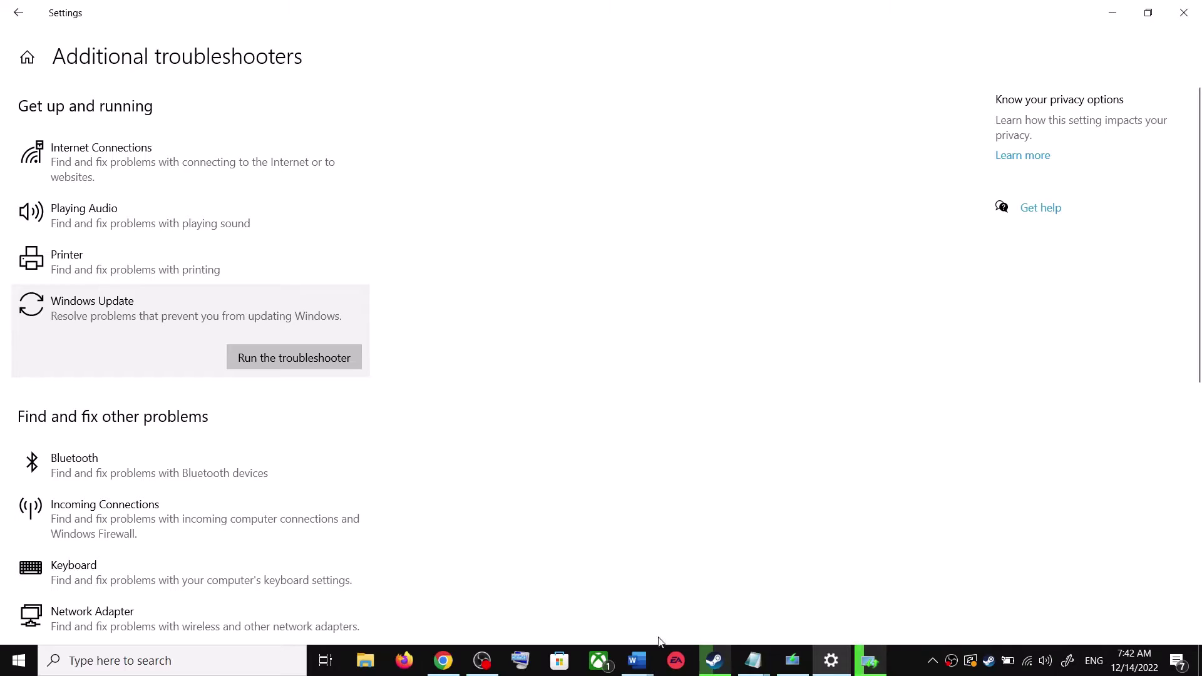
- Open the guide's Step 2 Microsoft software download link in Chrome
mouse_move(651, 663)
click(739, 601)
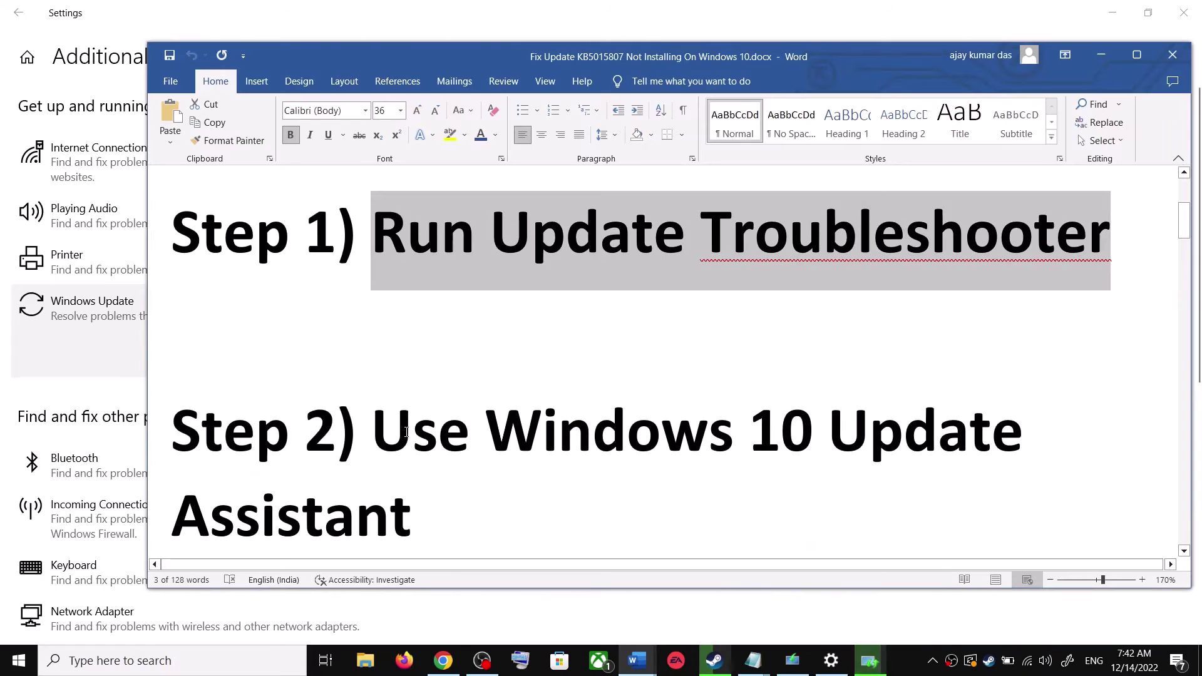
scroll(406, 433, down, 1)
drag(373, 376, 432, 450)
scroll(508, 485, down, 1)
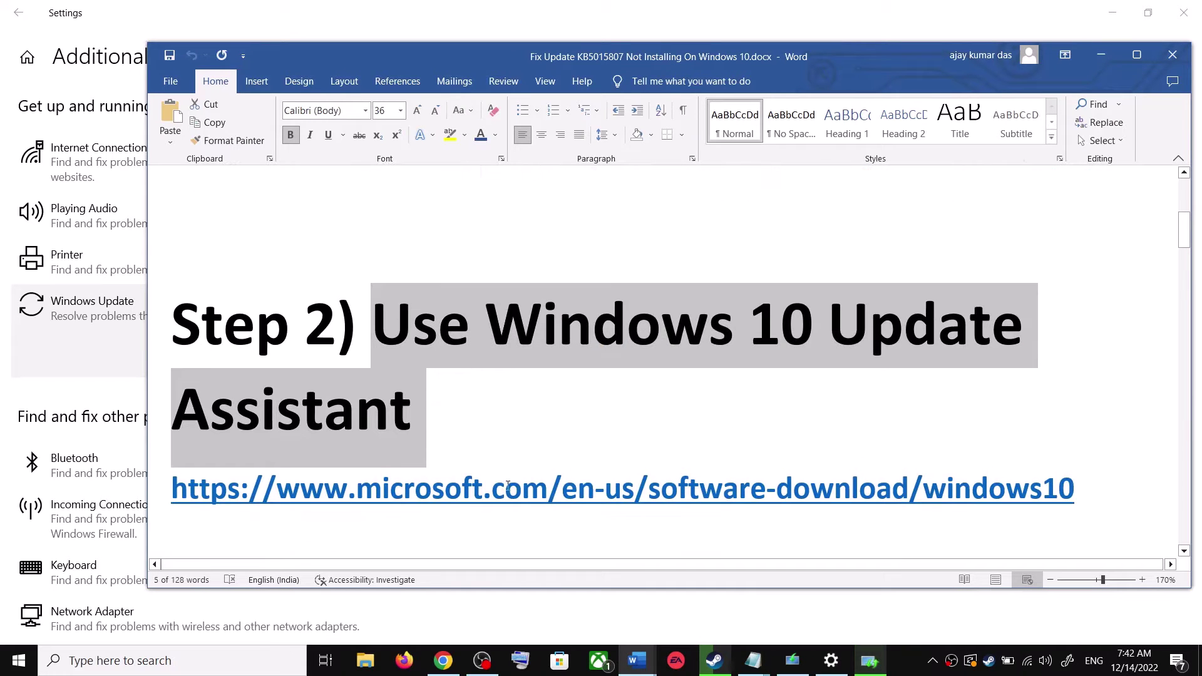
triple_click(281, 481)
ctrl+click(337, 481)
click(443, 660)
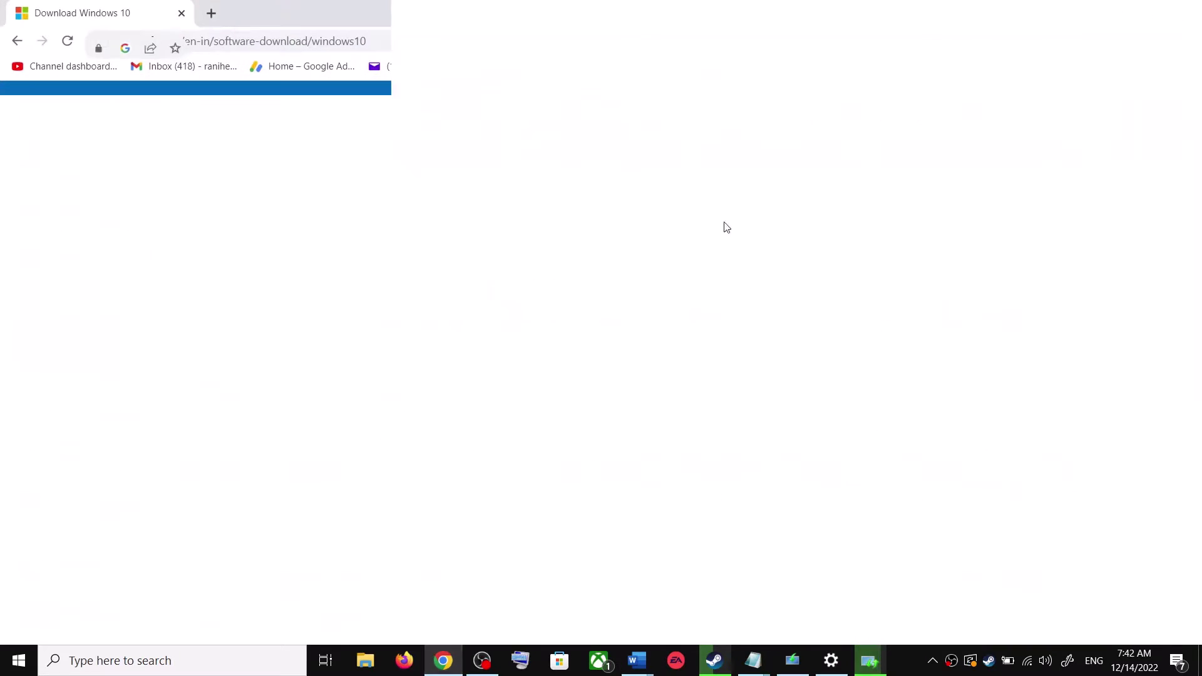
- Start downloading the Windows 10 Update Assistant with Update now
scroll(235, 327, up, 3)
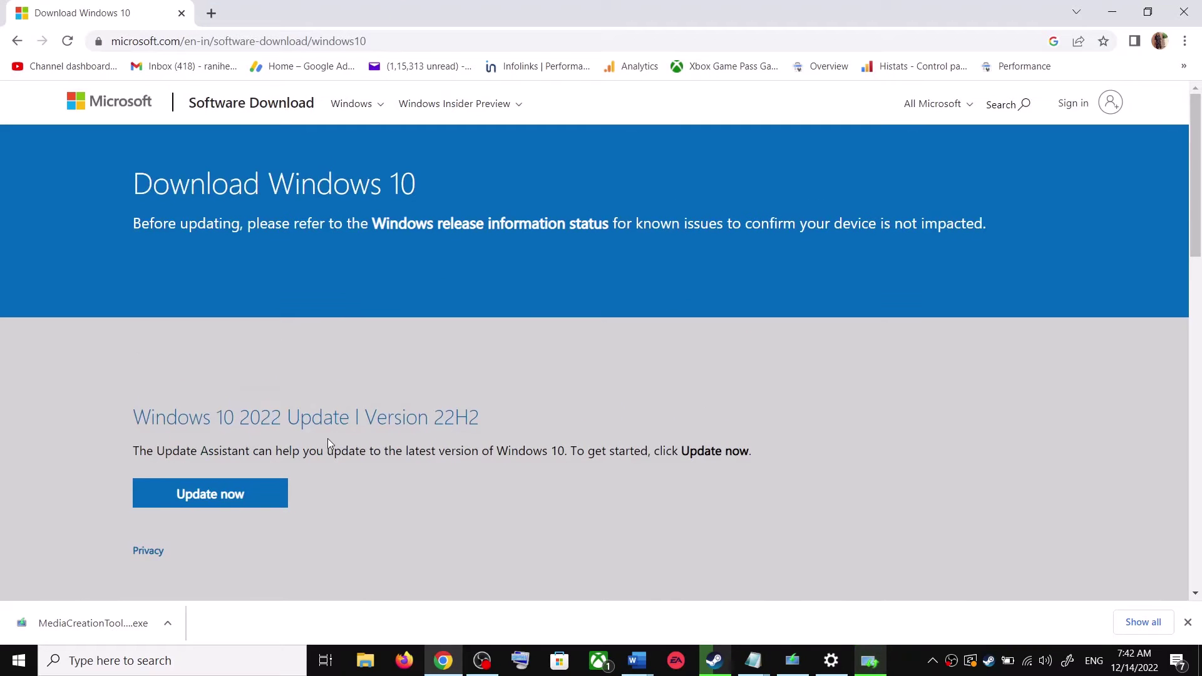
drag(155, 451, 249, 452)
click(240, 496)
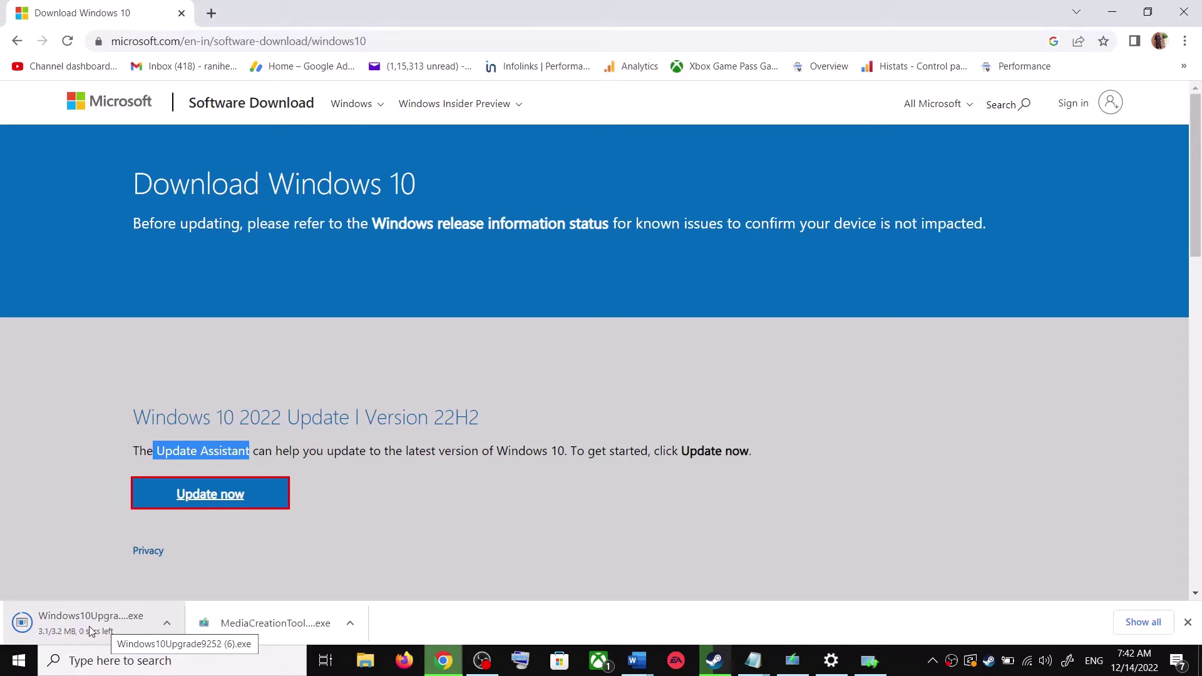
- Launch the downloaded Windows10Upgrade assistant and close it after it confirms the latest version
click(76, 628)
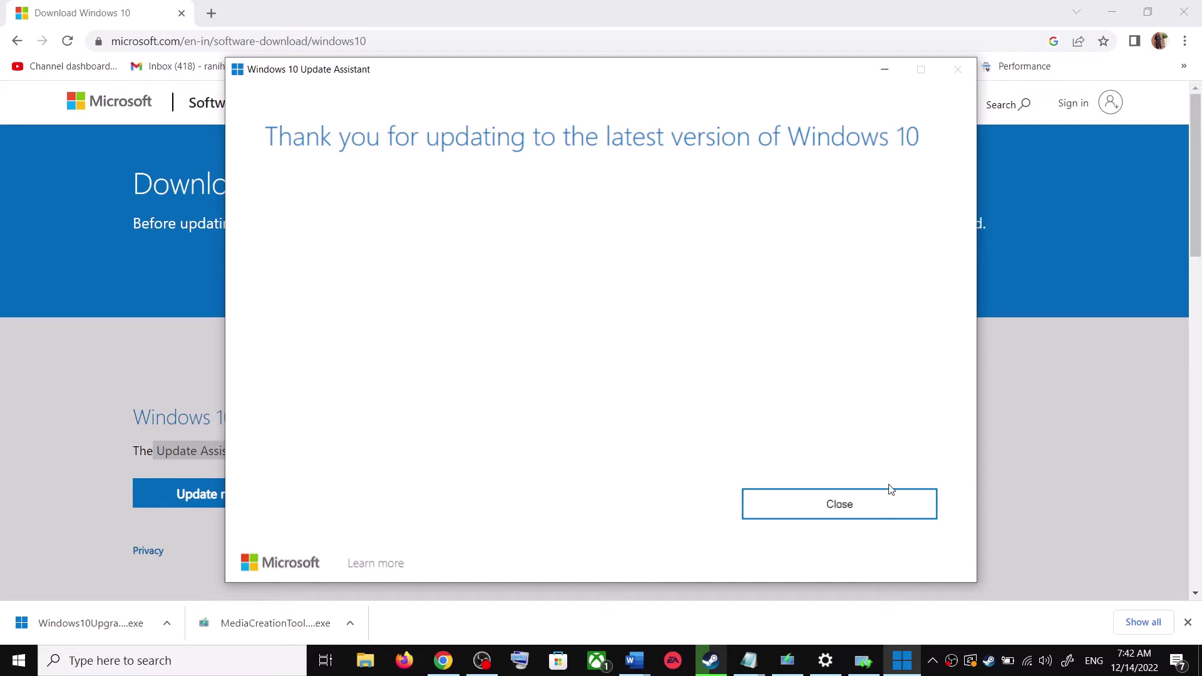
click(873, 507)
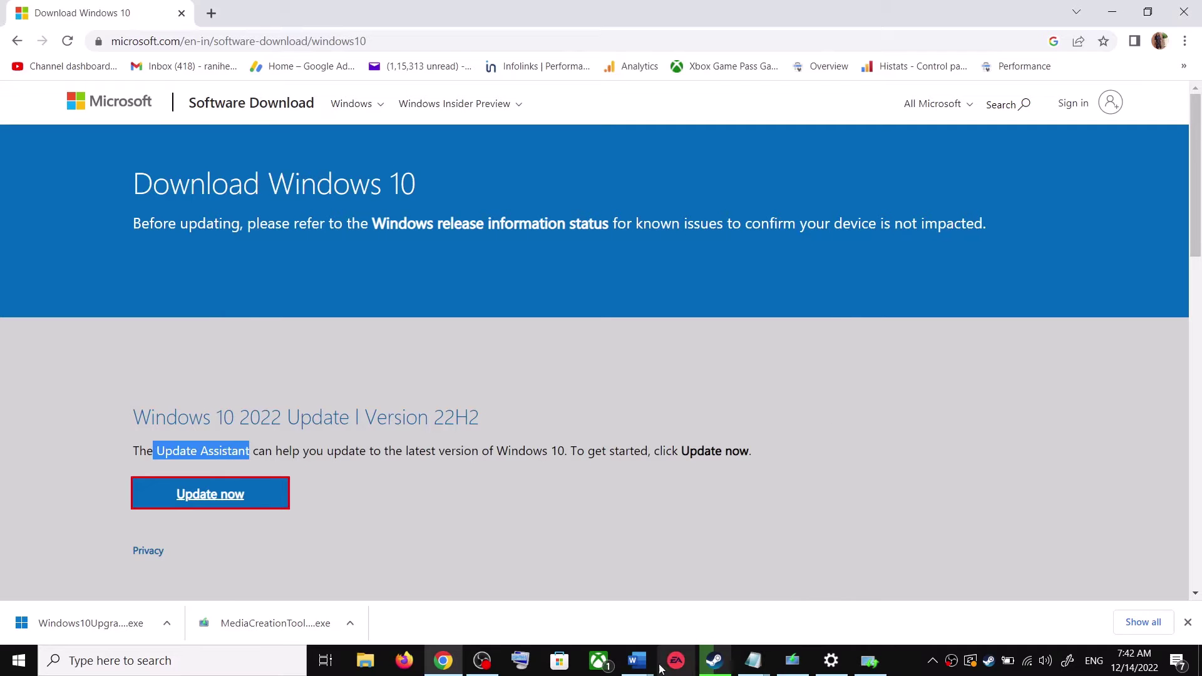
- Copy the guide's Step 3 commands, SC config trustedinstaller through net start appidsvc
mouse_move(637, 660)
click(718, 591)
scroll(536, 385, down, 5)
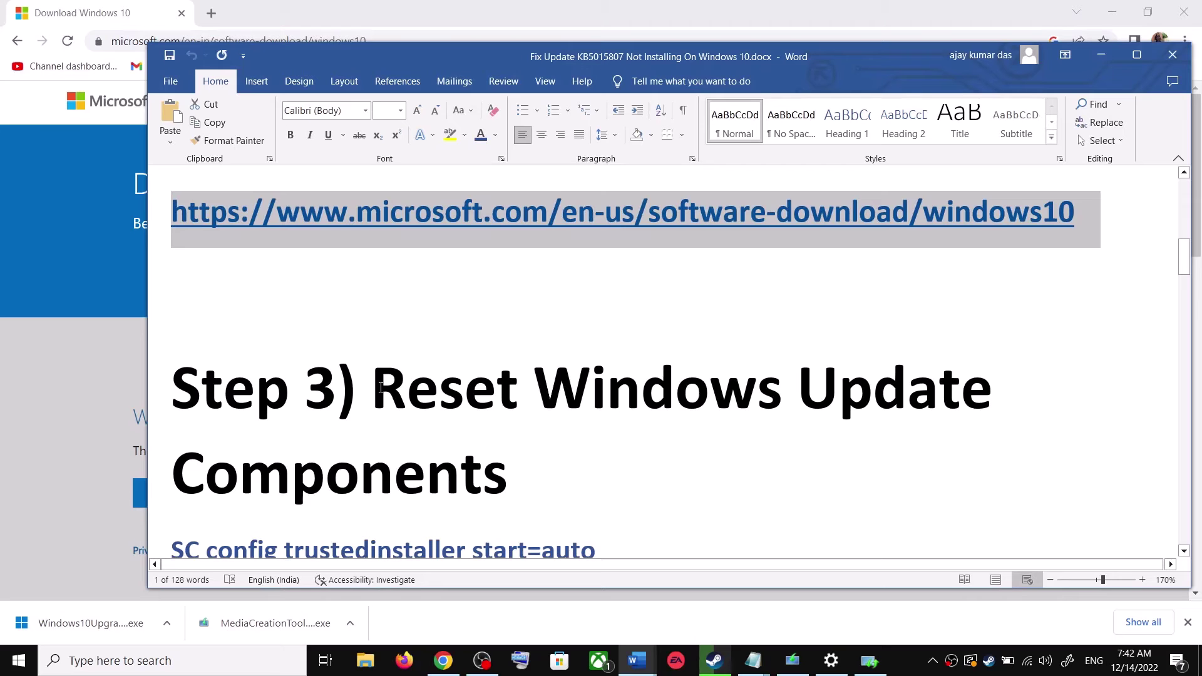
drag(381, 388, 507, 479)
scroll(519, 462, down, 3)
click(176, 422)
drag(174, 422, 388, 532)
scroll(388, 439, down, 1)
right_click(319, 352)
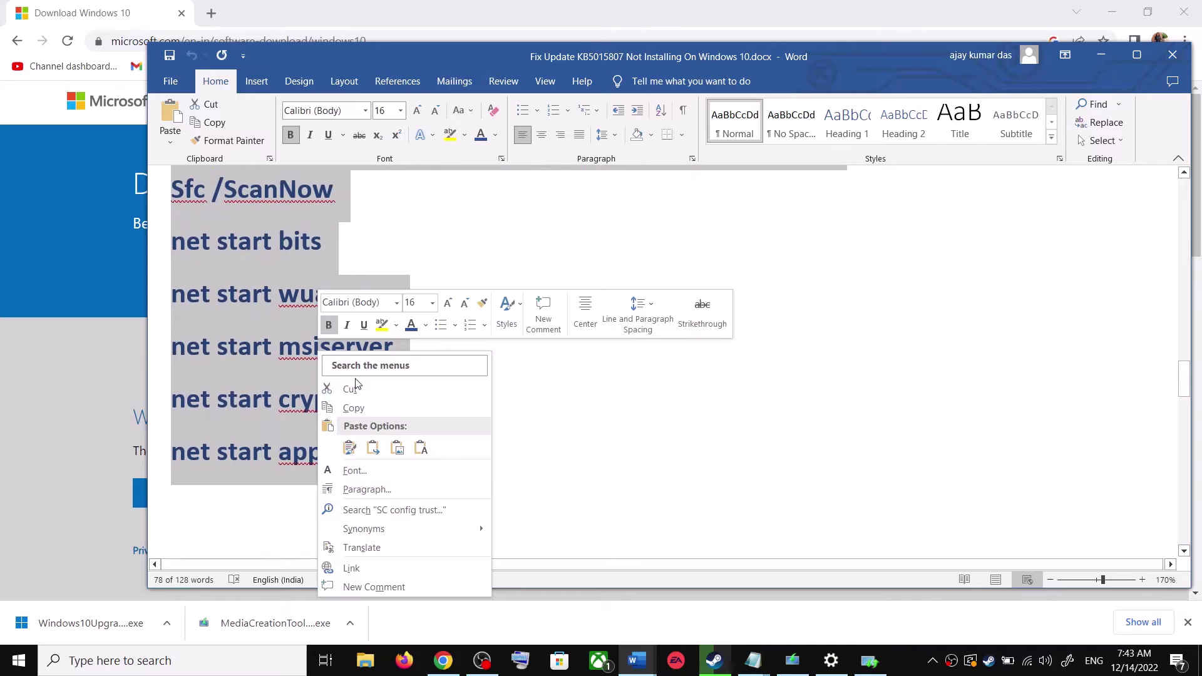
click(370, 407)
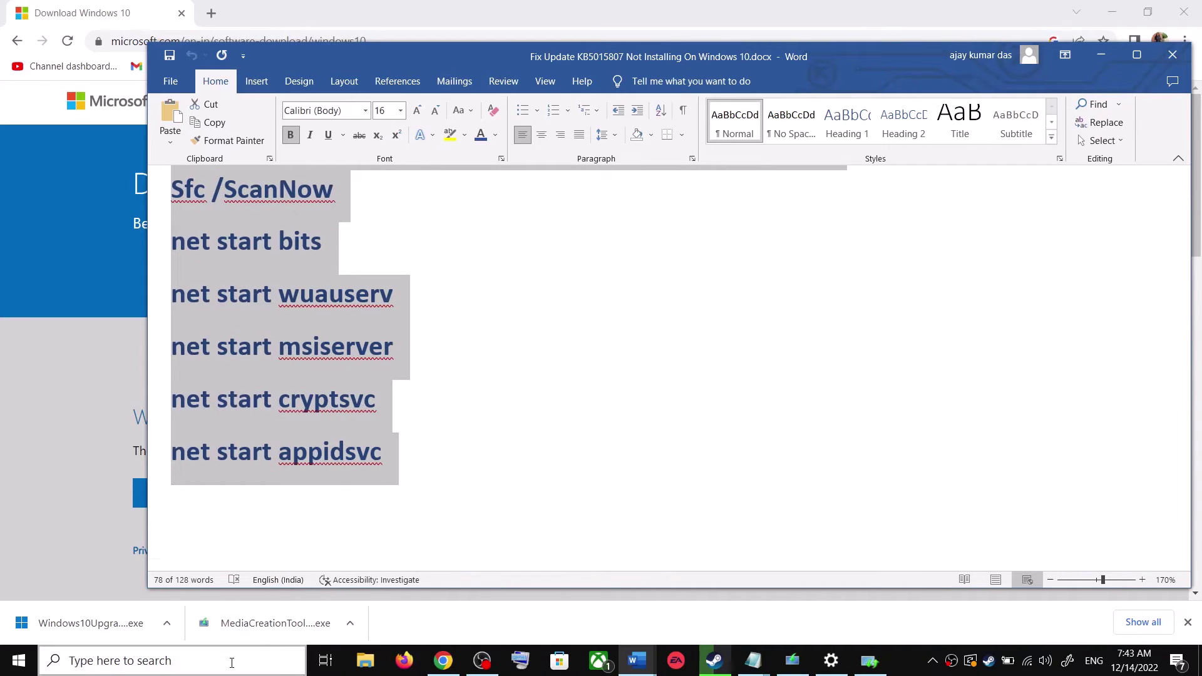
click(211, 672)
- Paste the copied reset commands into a new Notepad document and choose File > Save As
text(ote)
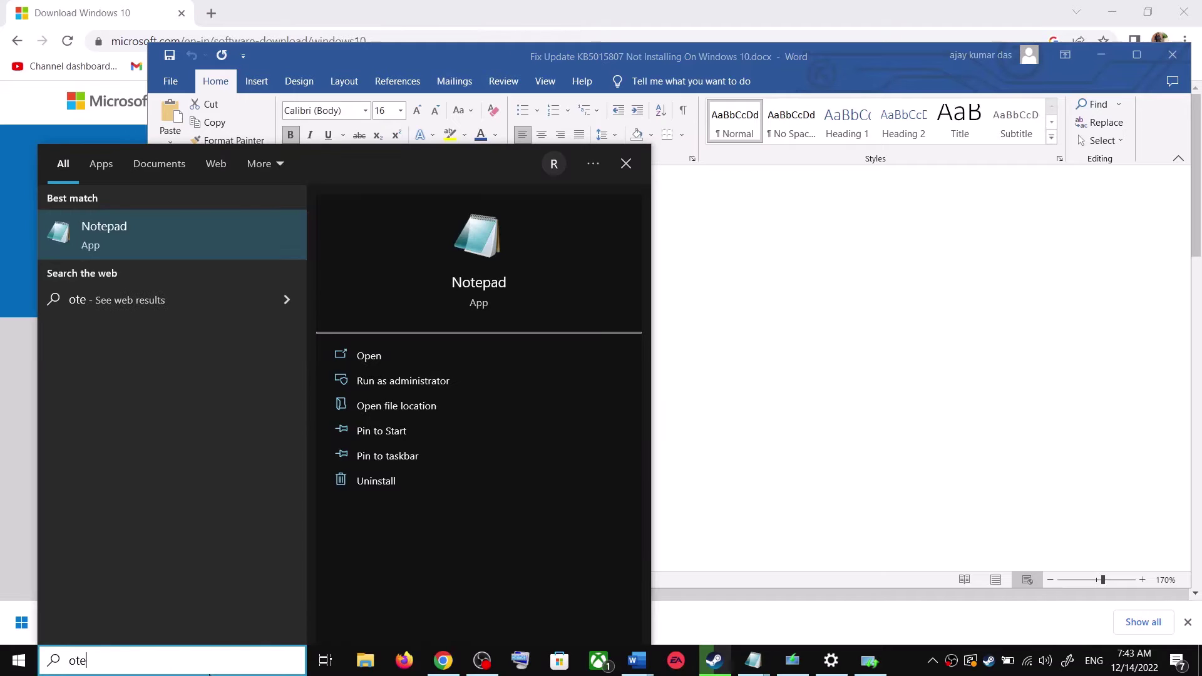
click(203, 221)
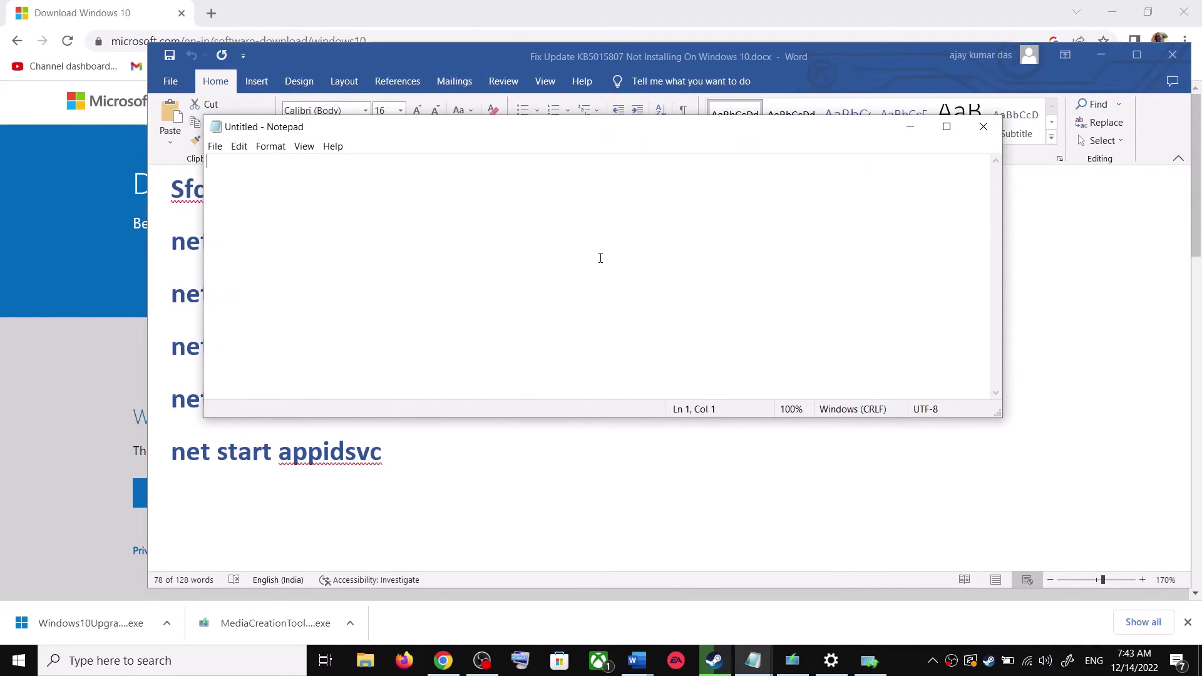
key(ctrl+v)
scroll(369, 291, up, 3)
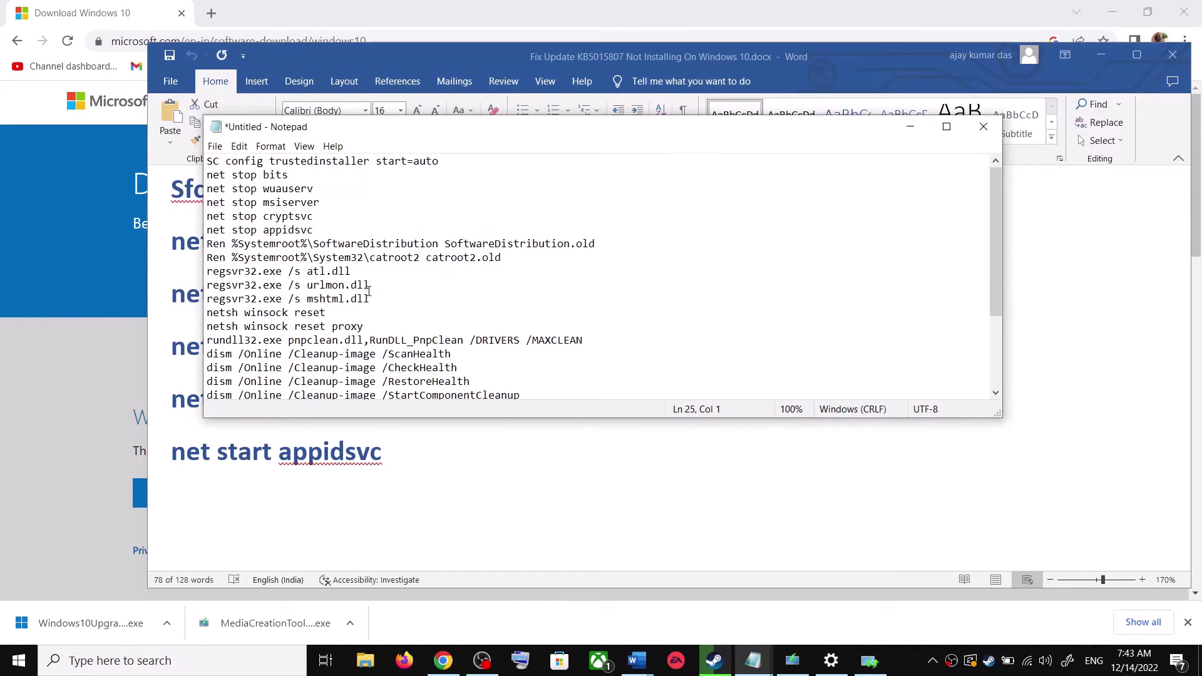
click(215, 146)
click(247, 224)
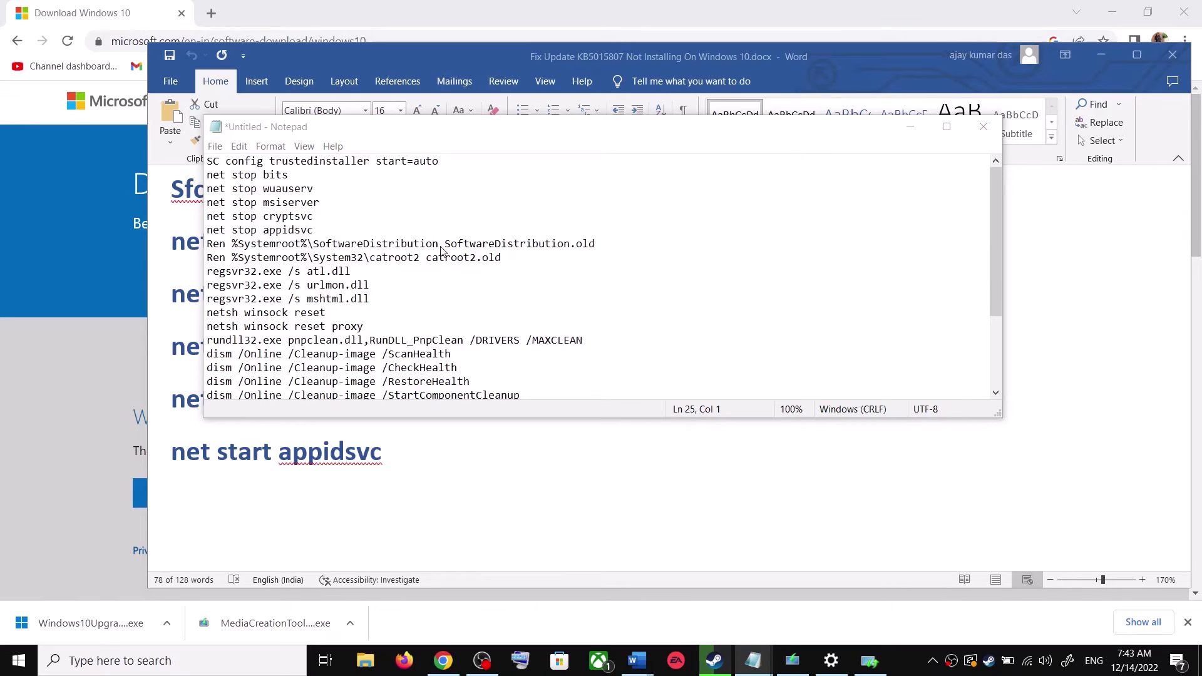
- Save the script to the Desktop as Wufix.bat with Save as type All Files (*.*)
click(278, 293)
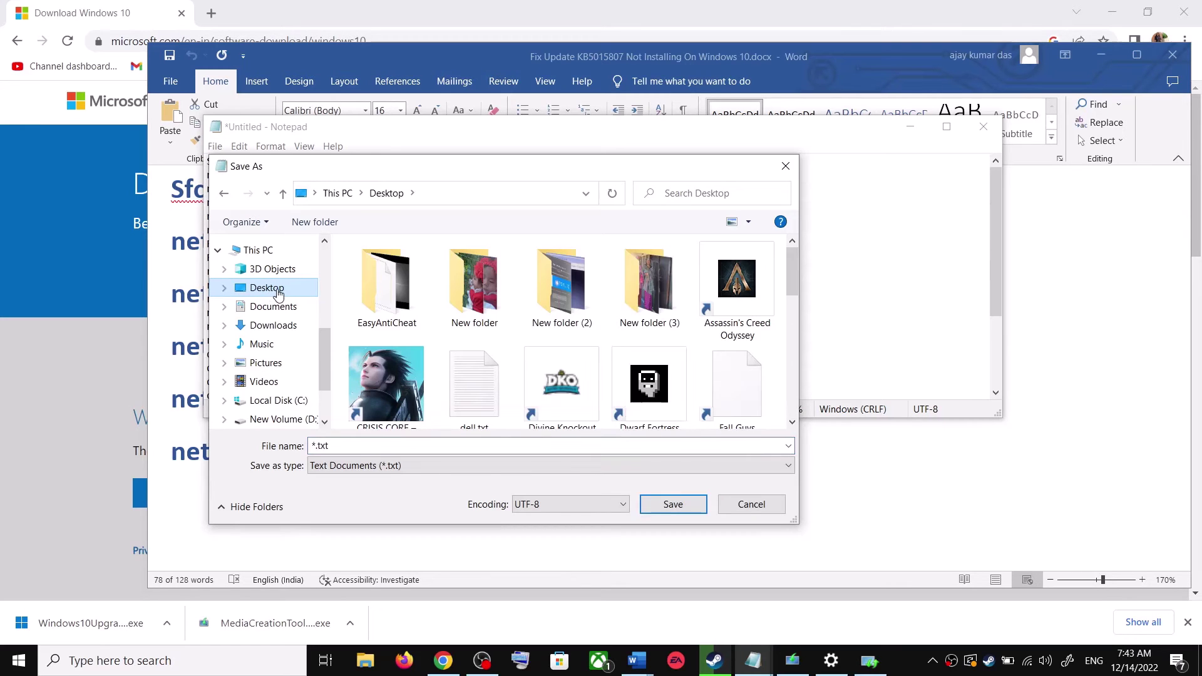
key(alt+Tab)
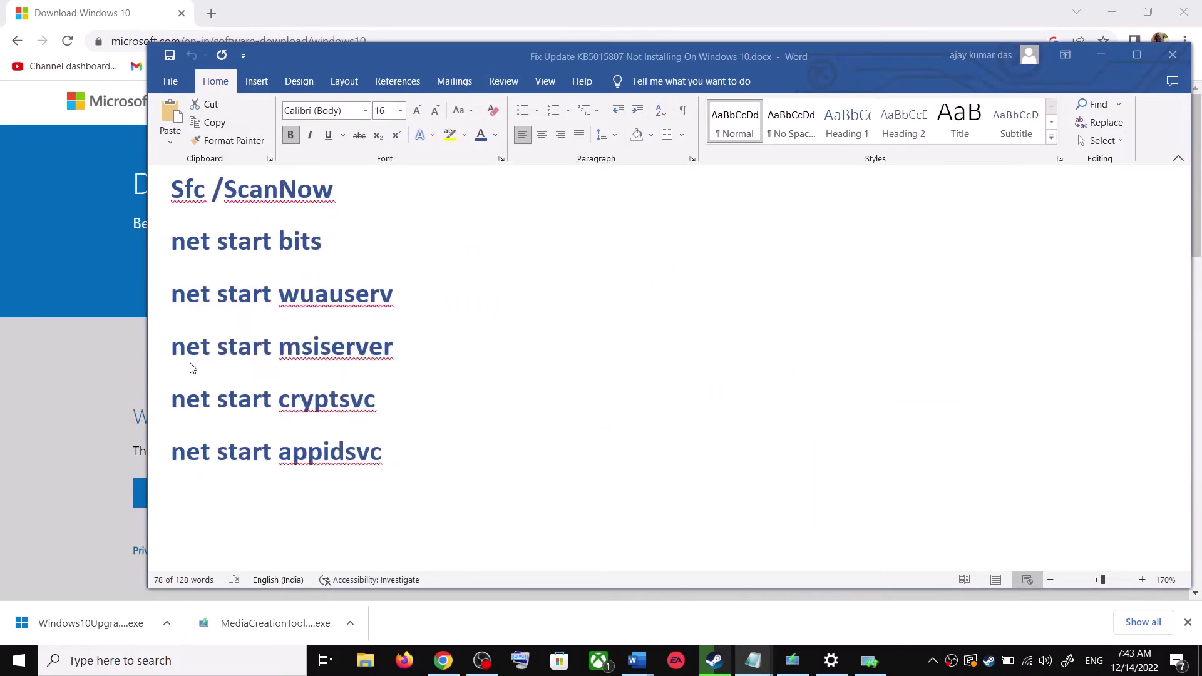
scroll(318, 393, down, 3)
drag(668, 439, 459, 432)
key(ctrl+c)
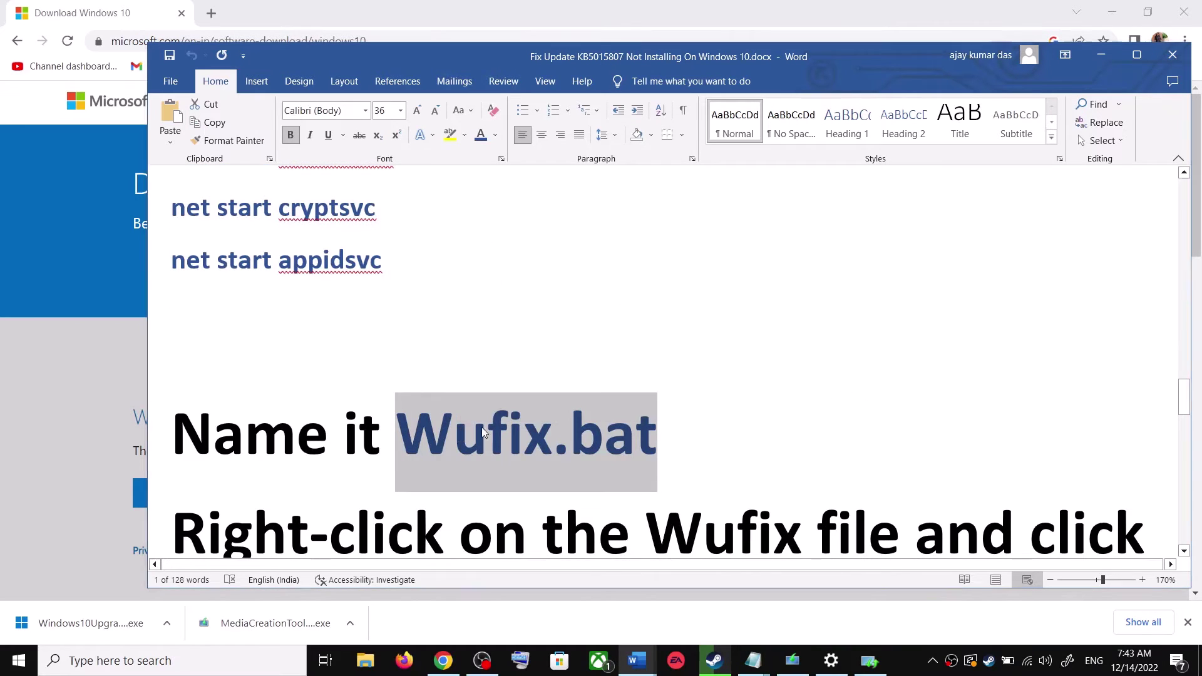
key(alt+Tab)
click(363, 445)
key(ctrl+v)
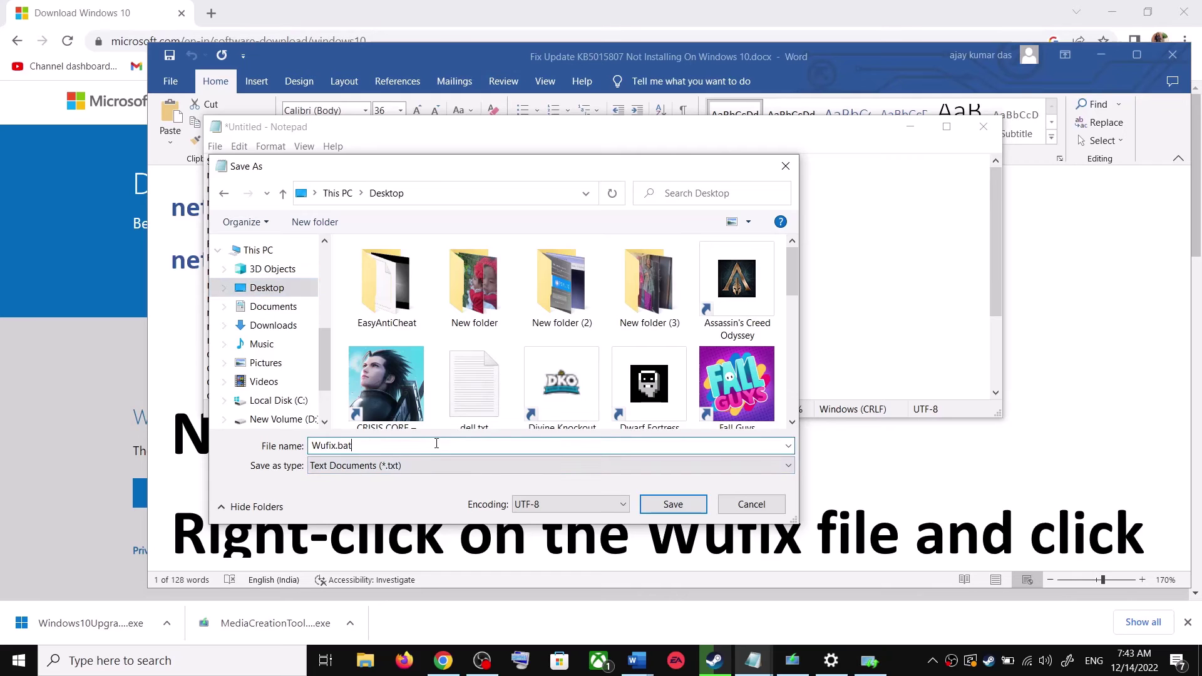
click(359, 471)
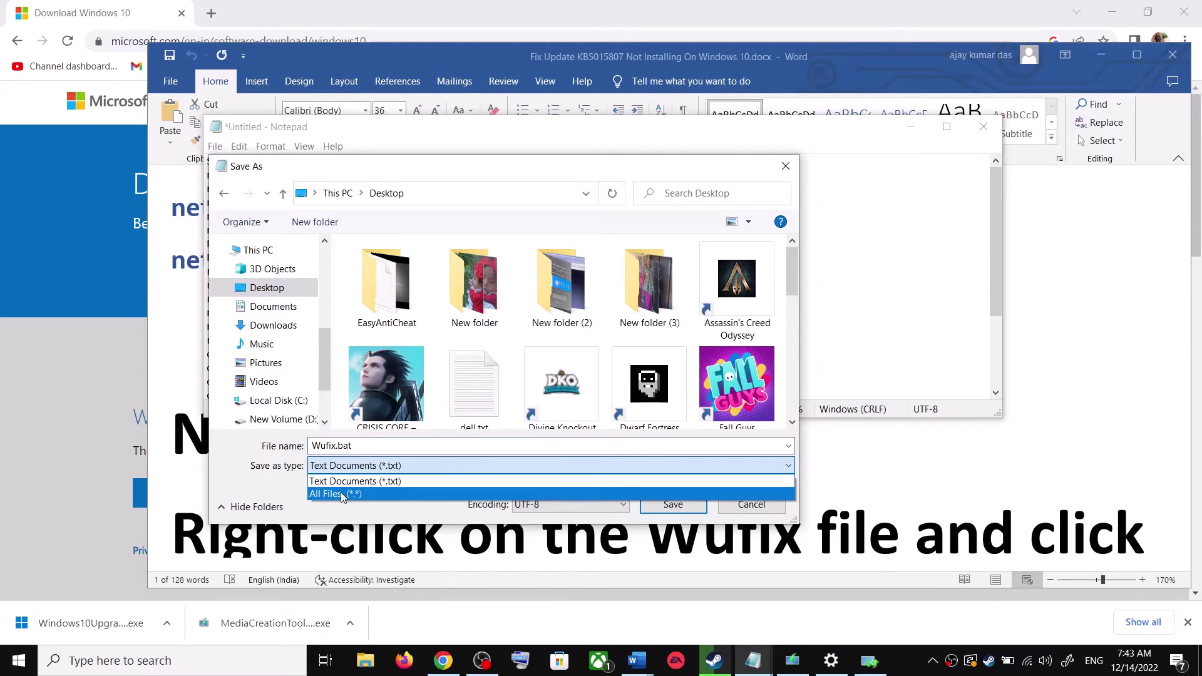
click(341, 492)
click(679, 501)
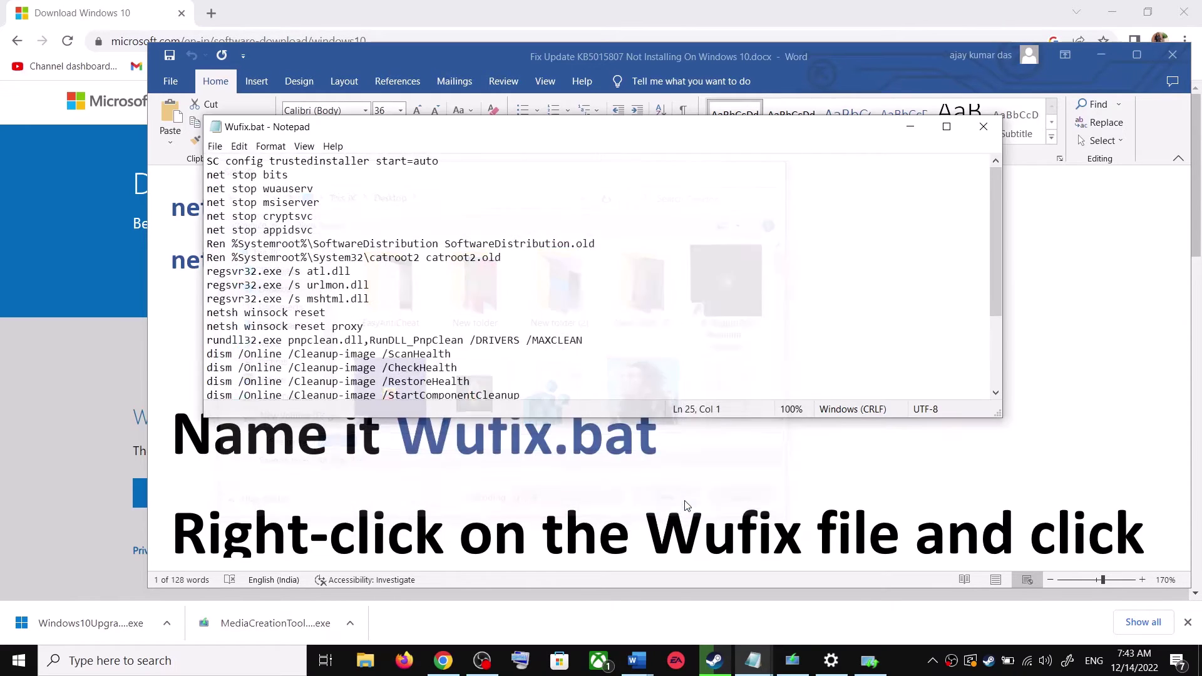
key(alt+Tab)
key(super+d)
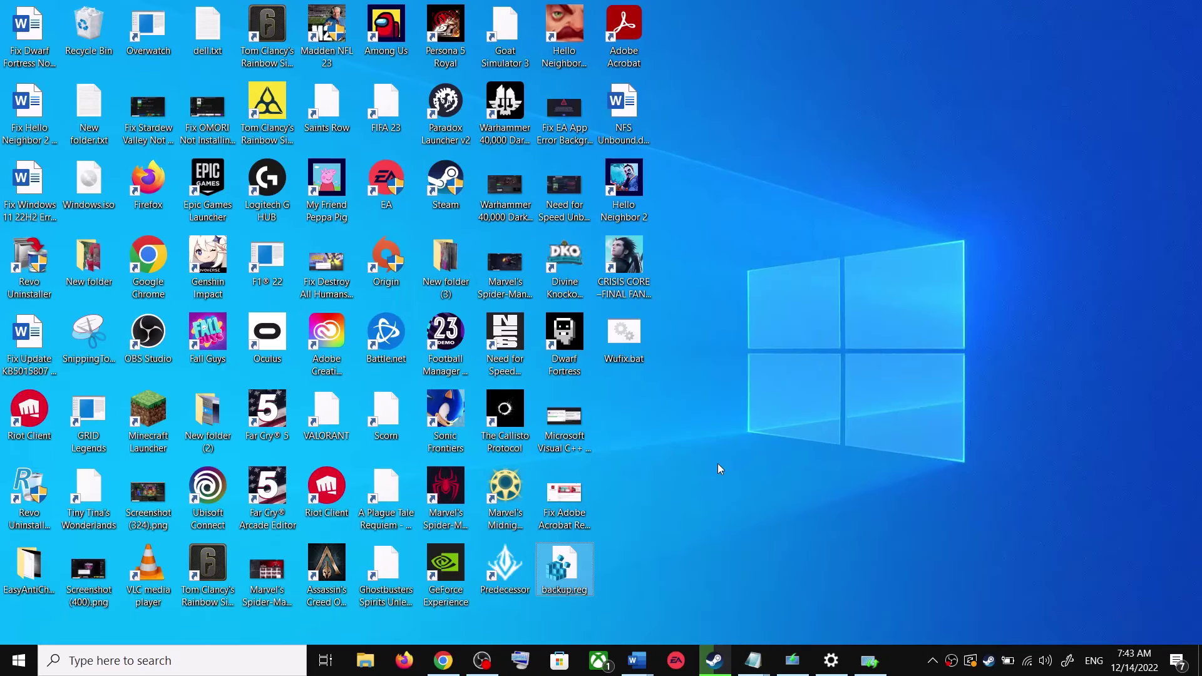
- Run Wufix.bat from the desktop as administrator and move its command window aside
click(632, 341)
right_click(630, 338)
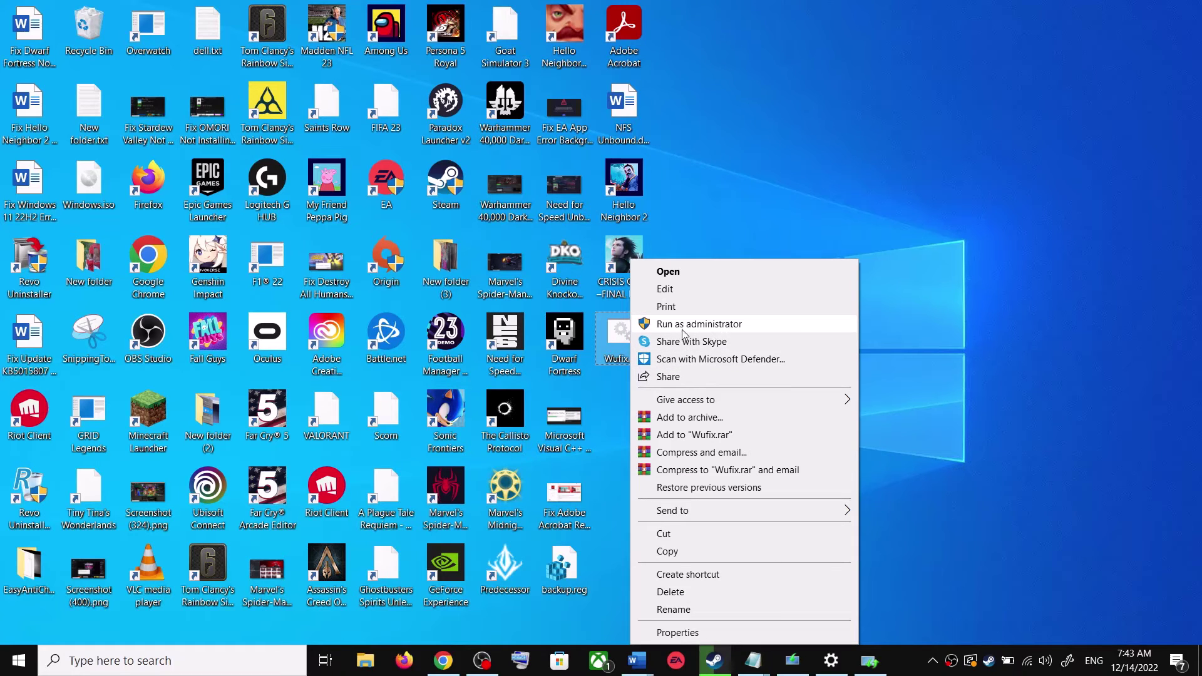
click(720, 222)
right_click(624, 348)
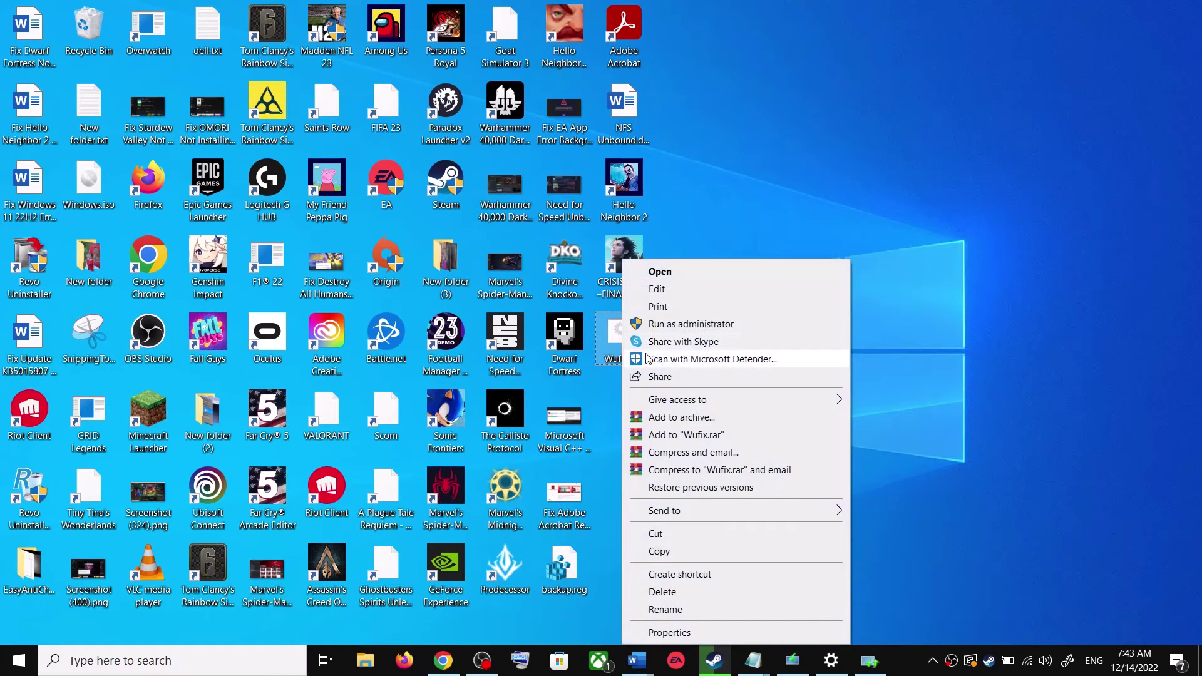
click(695, 325)
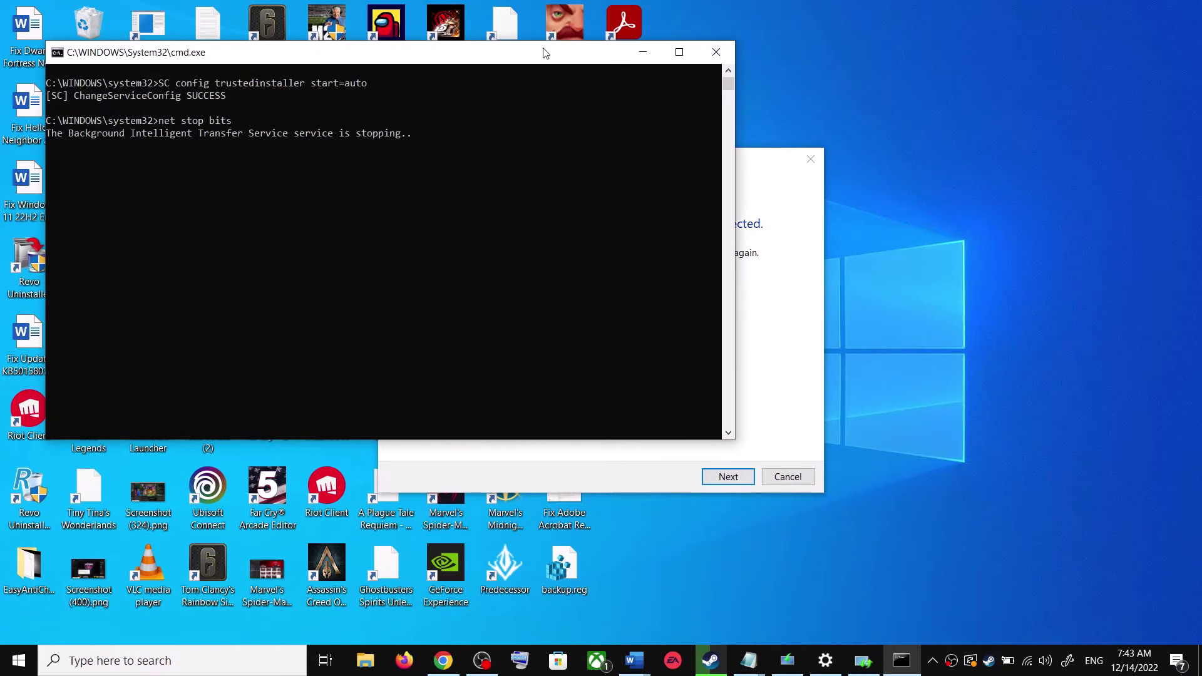
drag(543, 52, 682, 174)
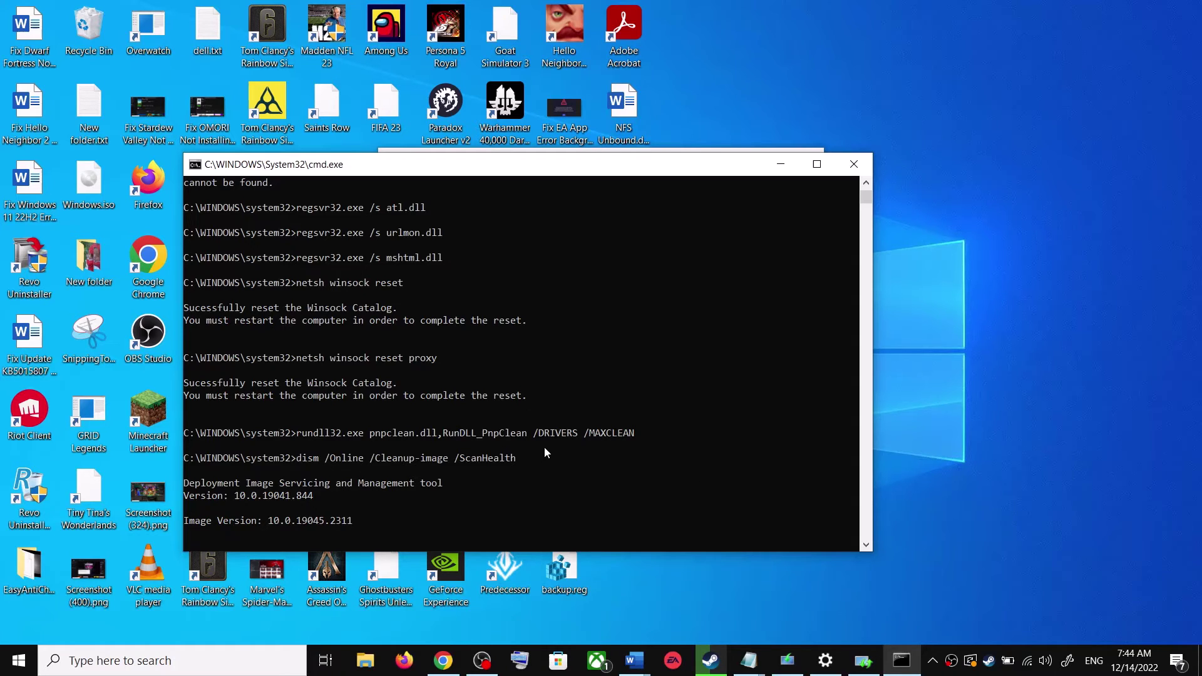
- Dismiss the Start menu's power options without restarting, then close the Settings window
click(20, 659)
click(28, 627)
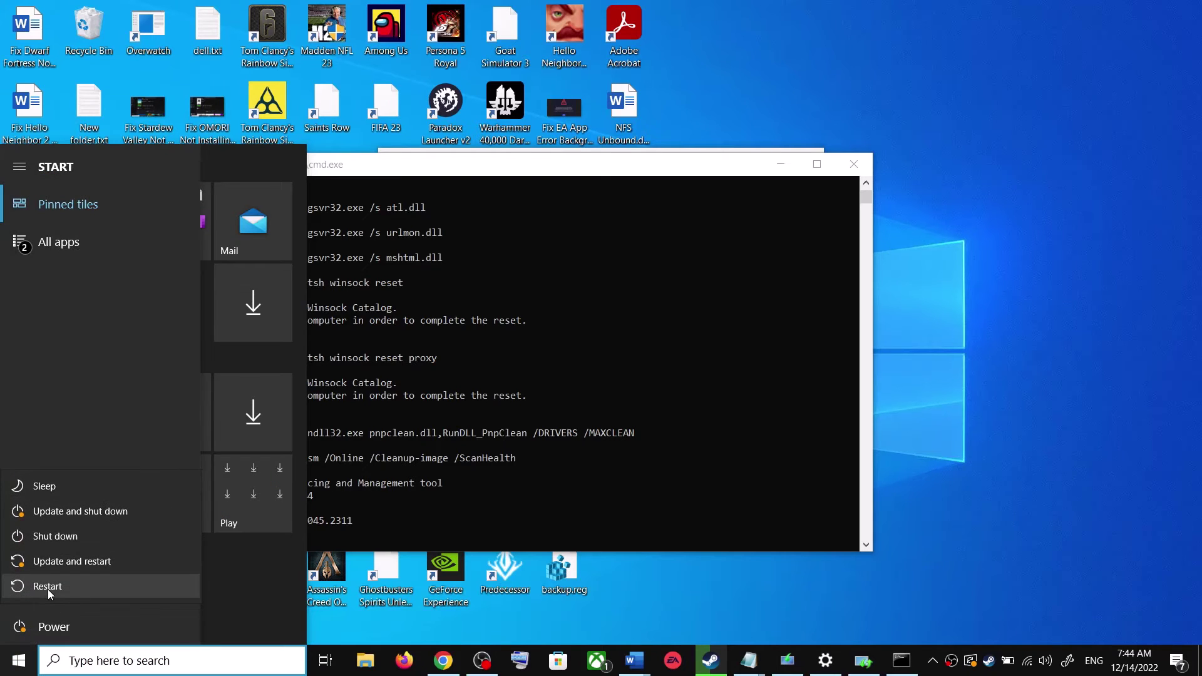
click(1028, 369)
click(995, 428)
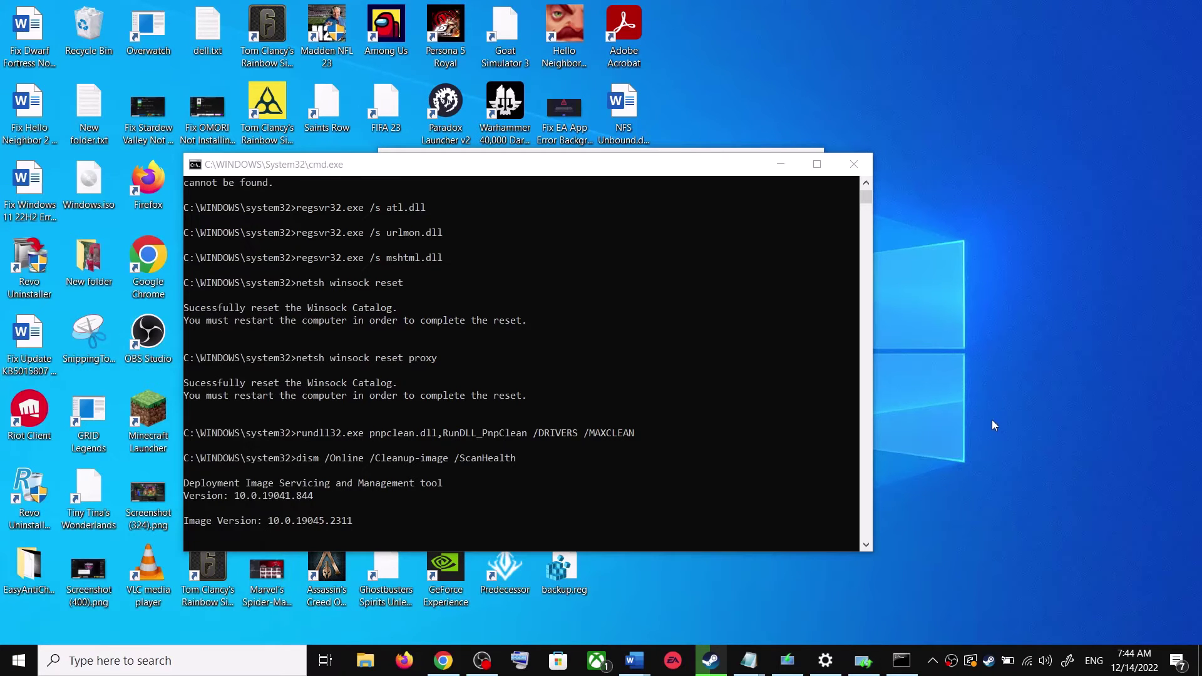
right_click(824, 662)
click(821, 628)
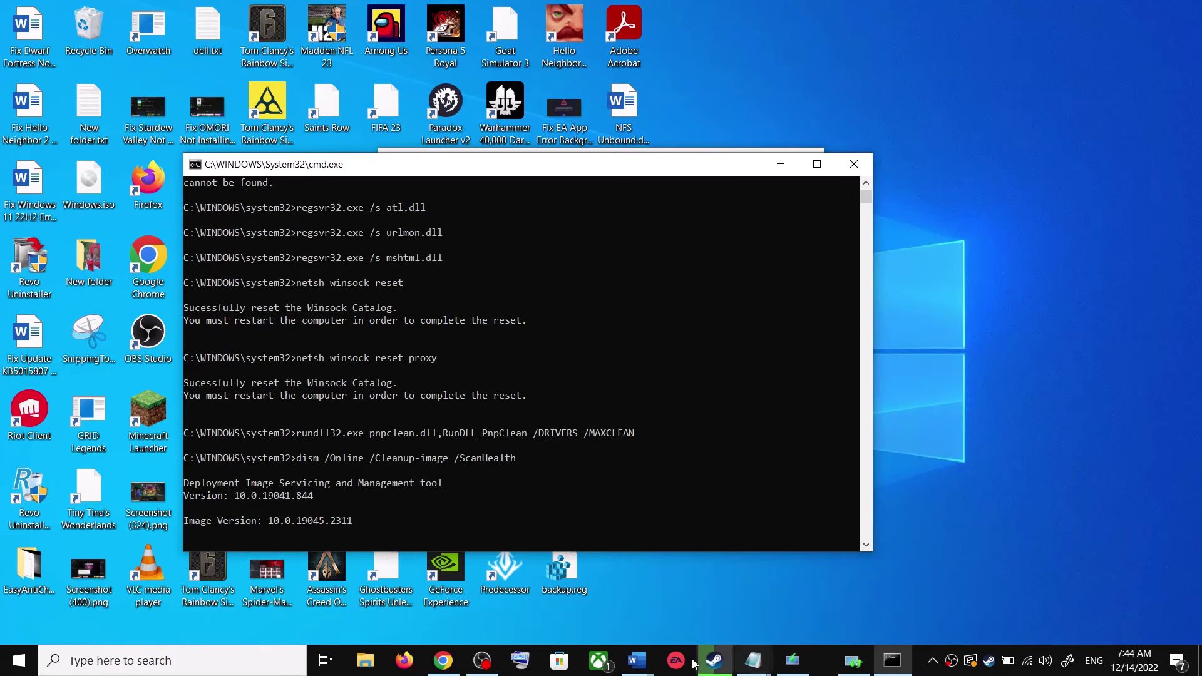
- Bring the KB5015807 guide forward and scroll to Step 4 on the Media Creation Tool
mouse_move(633, 665)
click(720, 601)
scroll(603, 408, down, 1)
scroll(603, 408, down, 6)
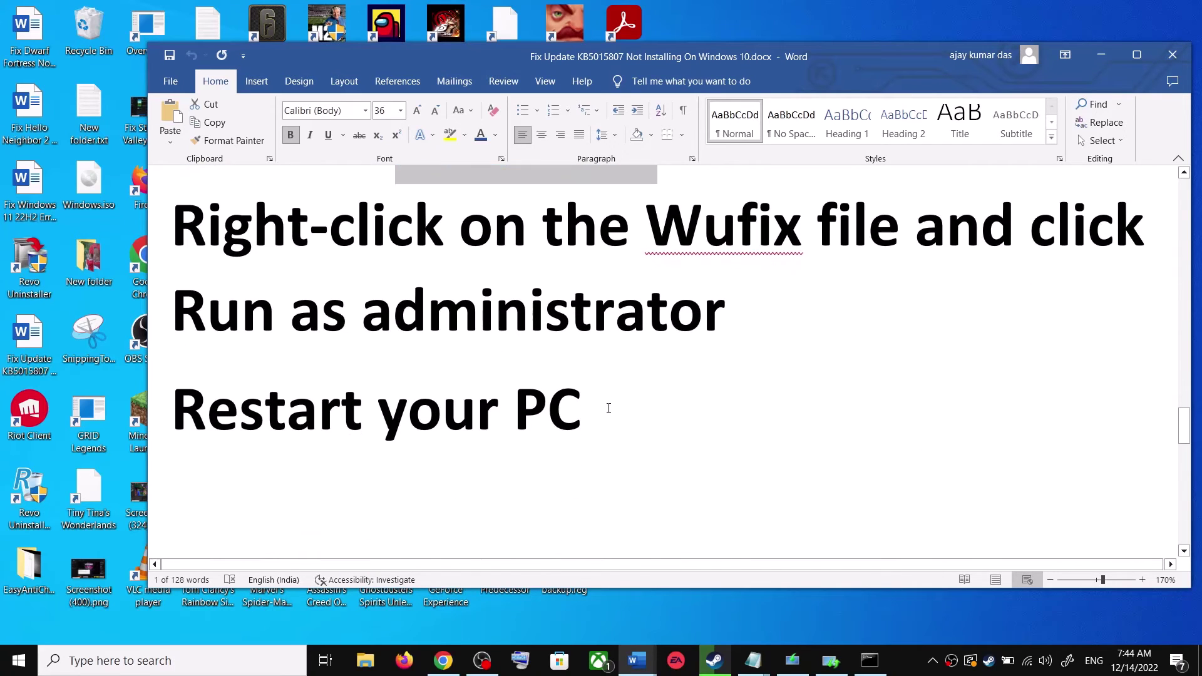
scroll(609, 408, down, 1)
drag(439, 413, 1030, 414)
scroll(610, 432, down, 1)
scroll(611, 432, down, 2)
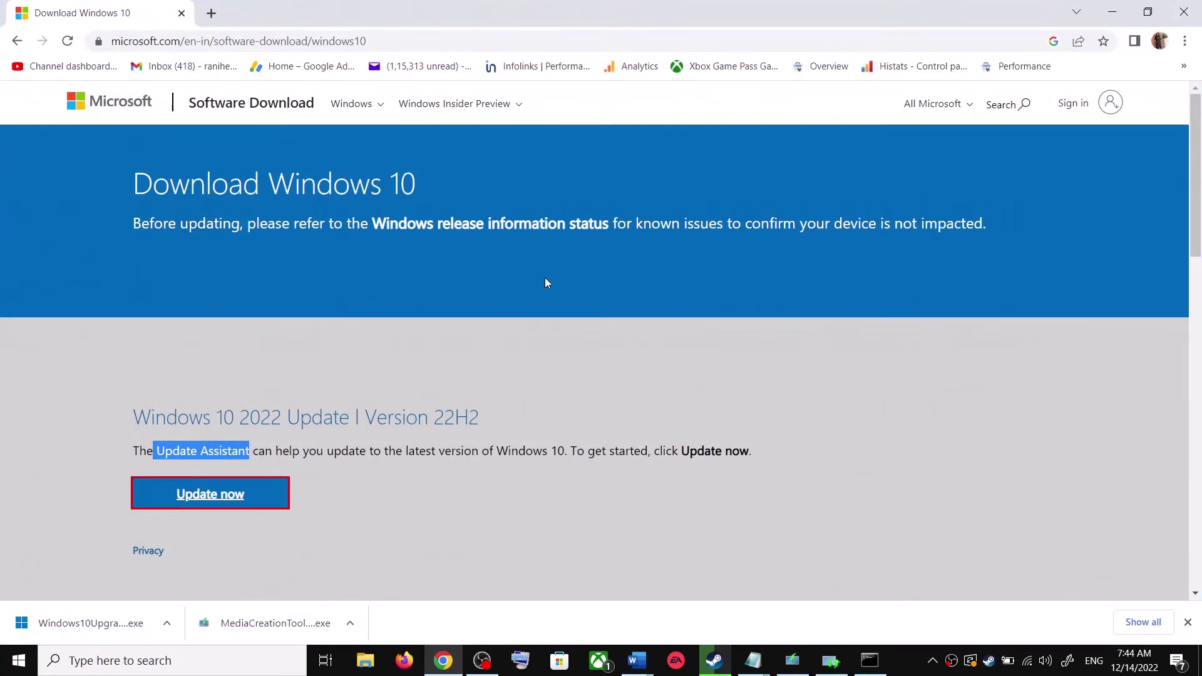
- Find Create Windows 10 installation media and launch the downloaded MediaCreationTool.exe
scroll(225, 364, down, 5)
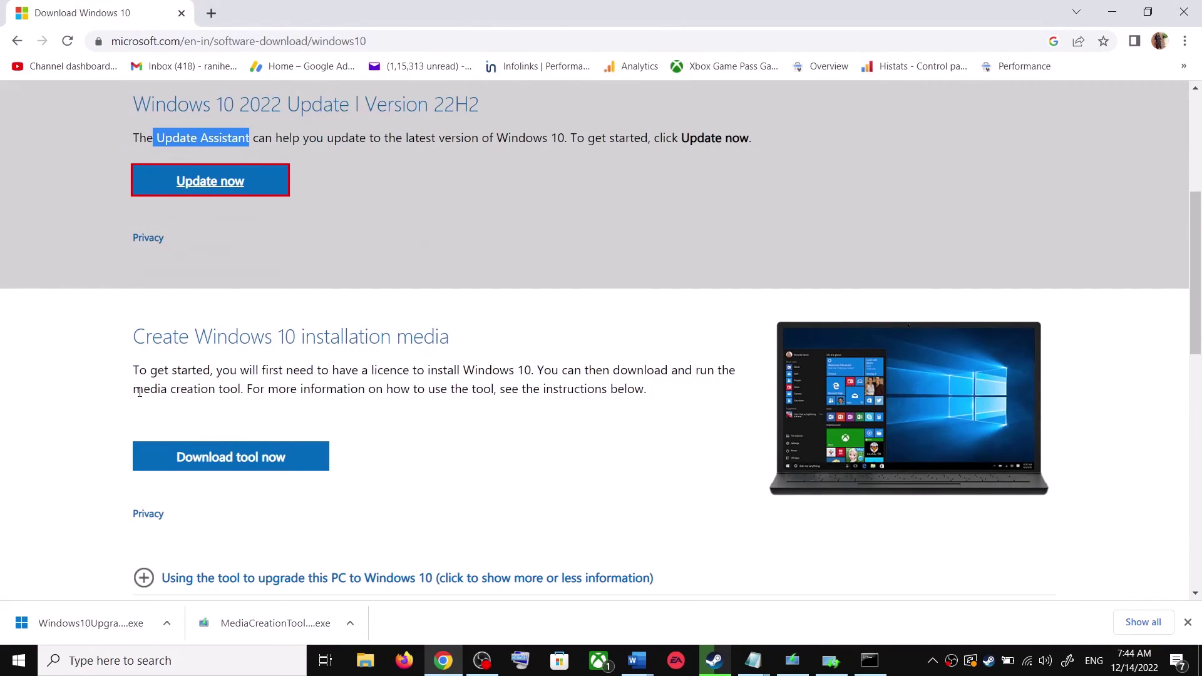
drag(141, 392, 250, 390)
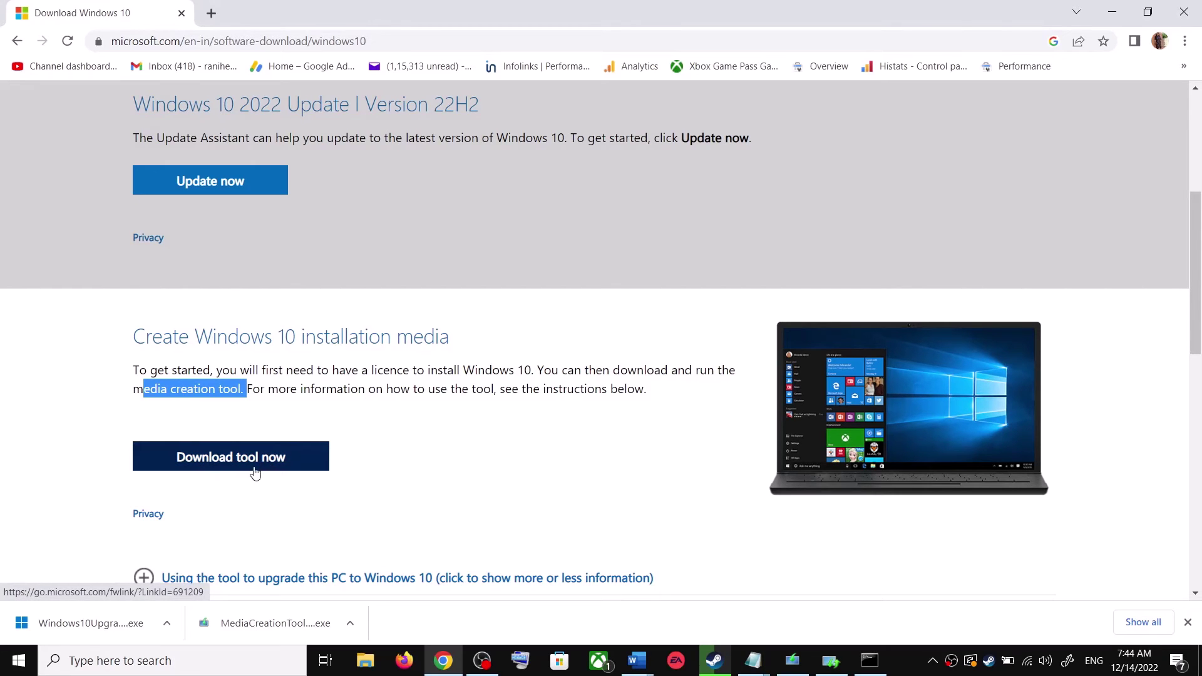
click(270, 629)
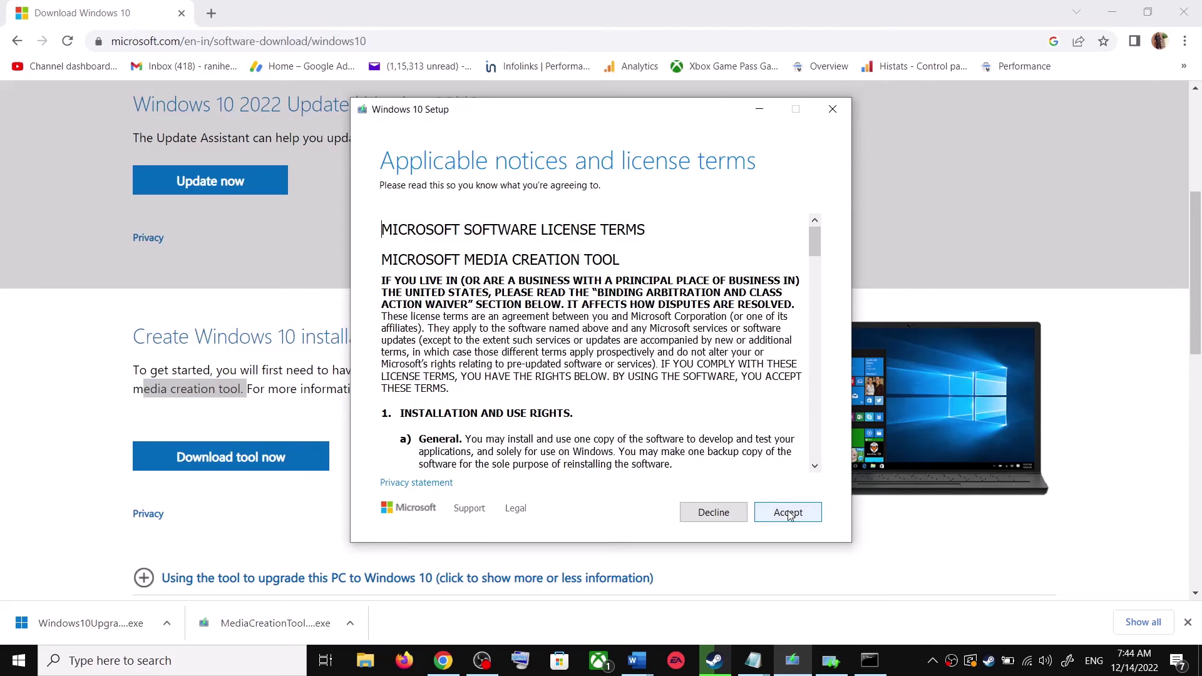
- Accept the license terms, proceed with Upgrade this PC now, and return to the Word guide
click(813, 513)
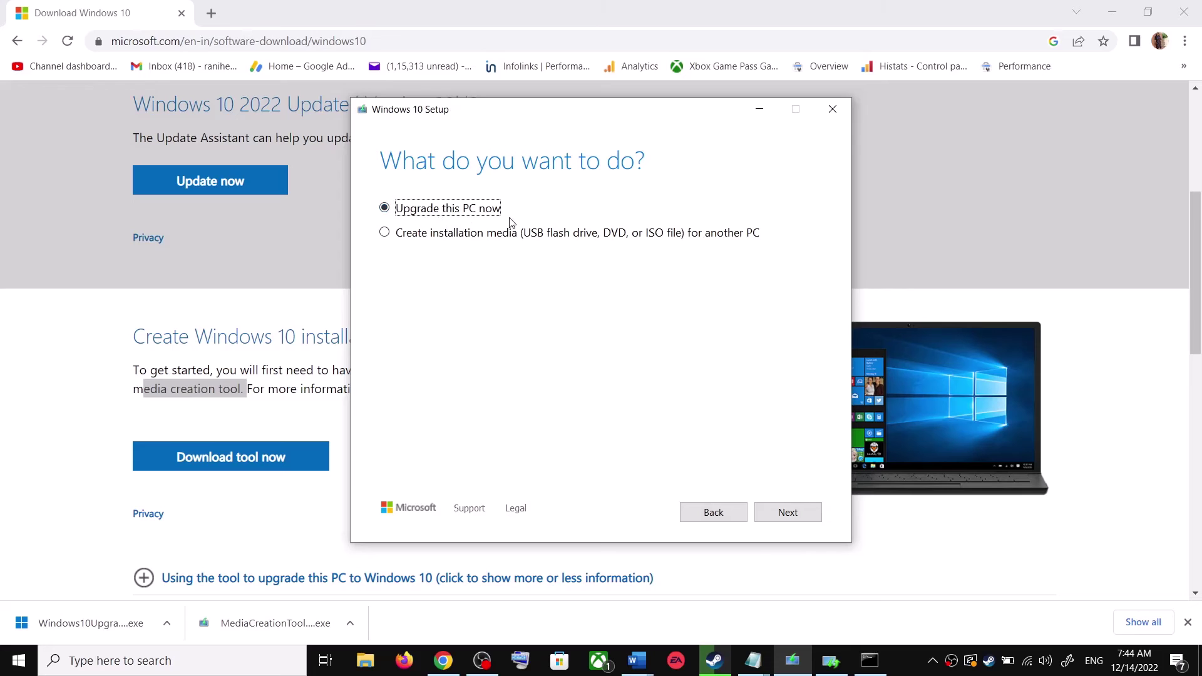
click(798, 514)
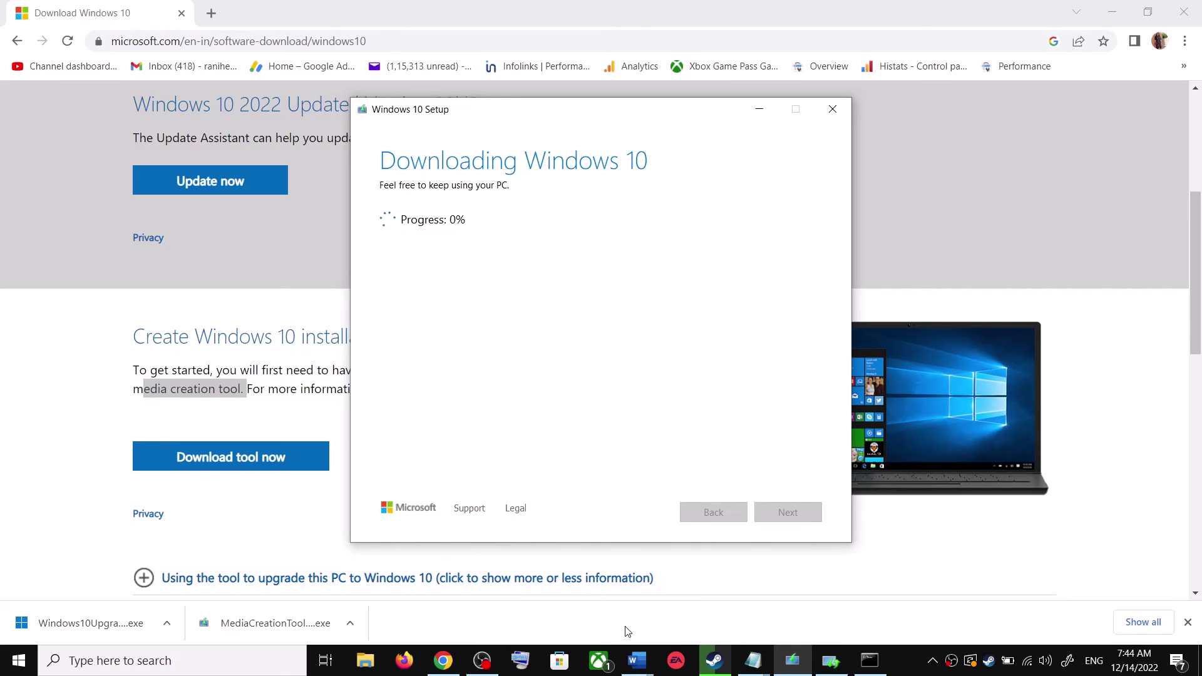
click(638, 661)
click(732, 587)
scroll(832, 414, down, 5)
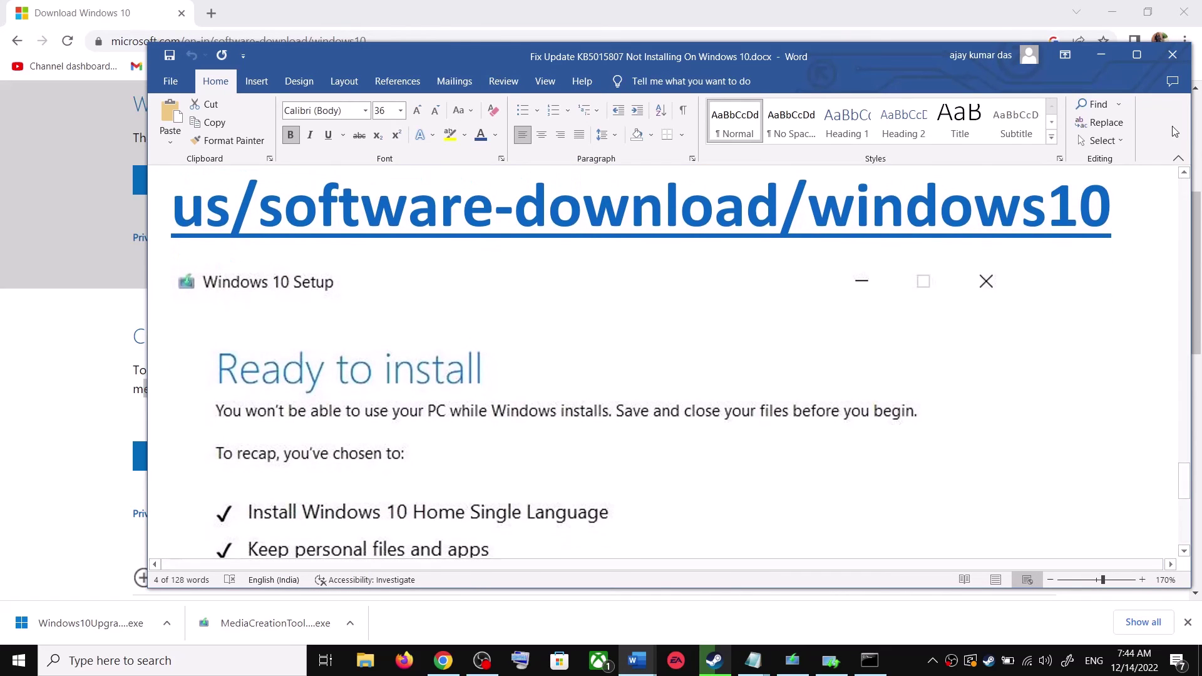
- Maximize the guide and review Step 4's Ready to install screenshot showing 'Keep personal files and apps'
click(1135, 56)
scroll(266, 351, down, 2)
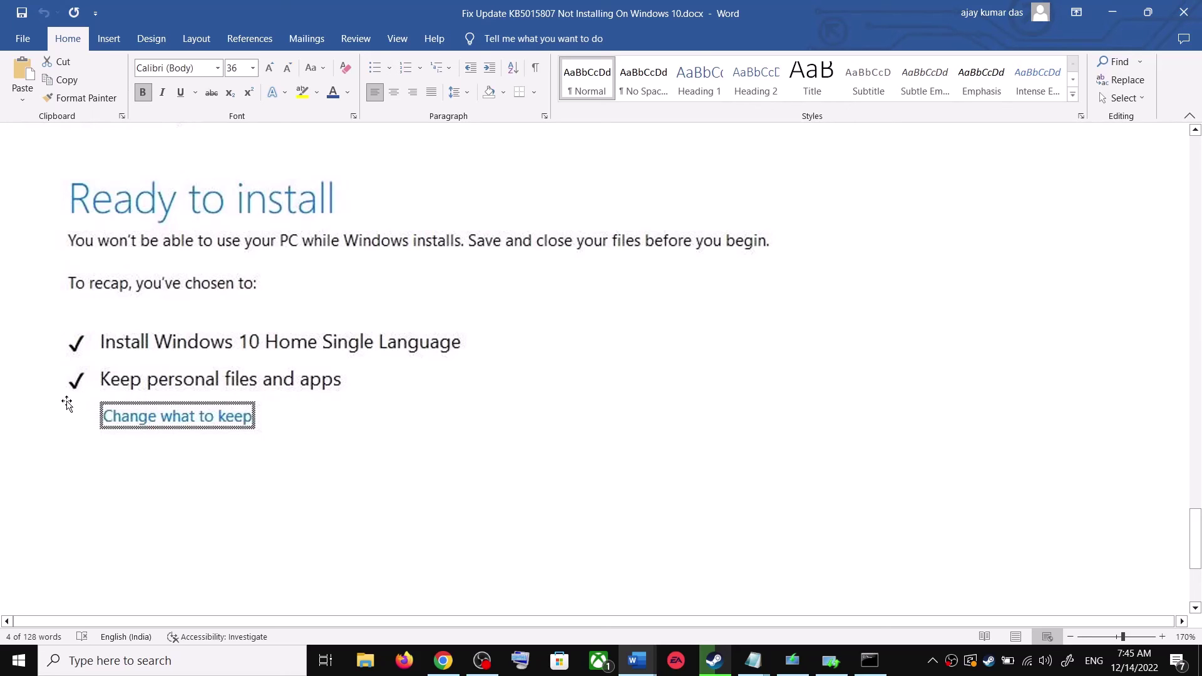
scroll(420, 377, down, 4)
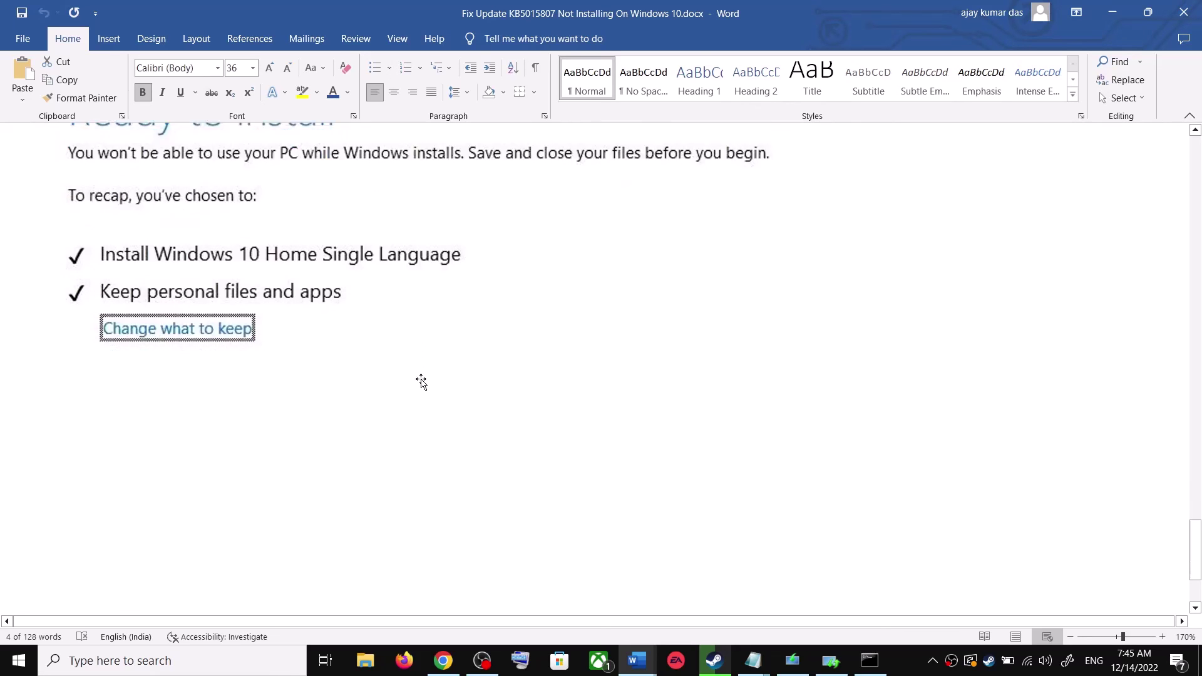
scroll(610, 433, up, 5)
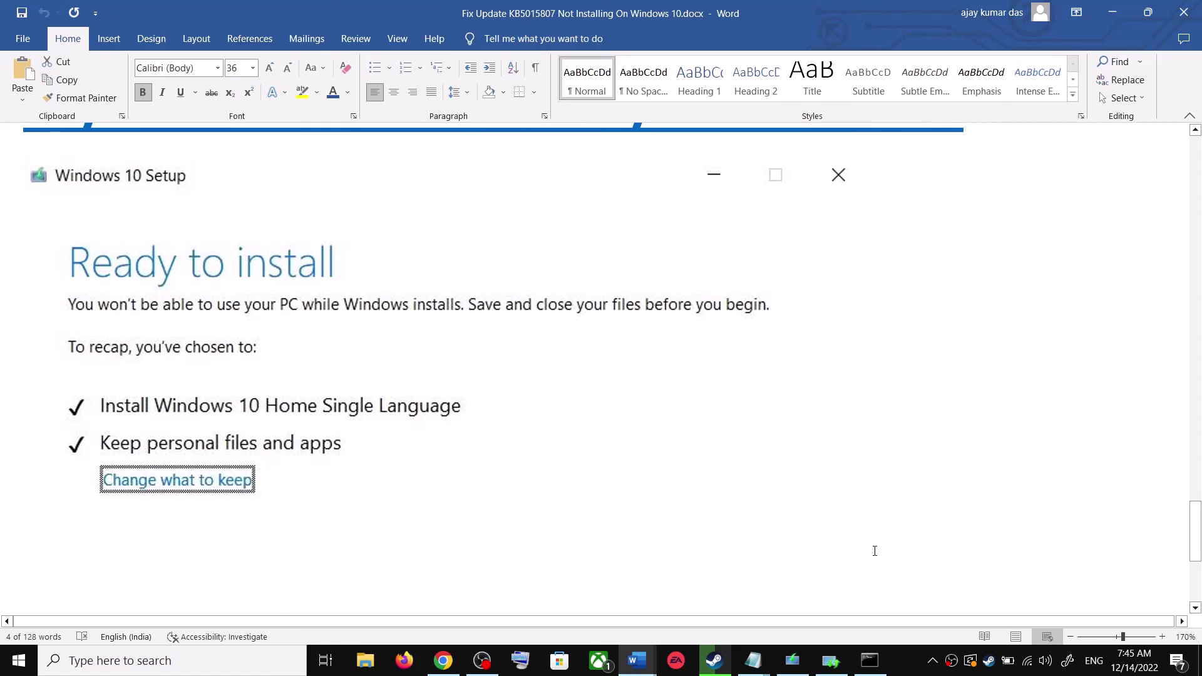
click(915, 663)
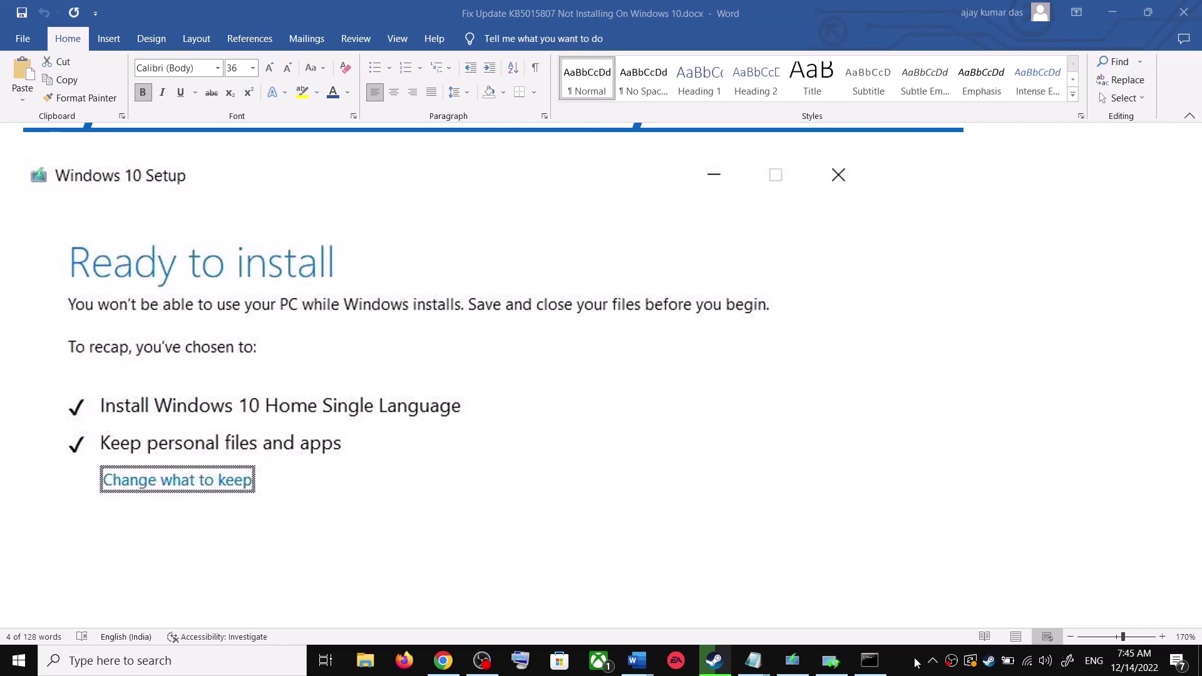